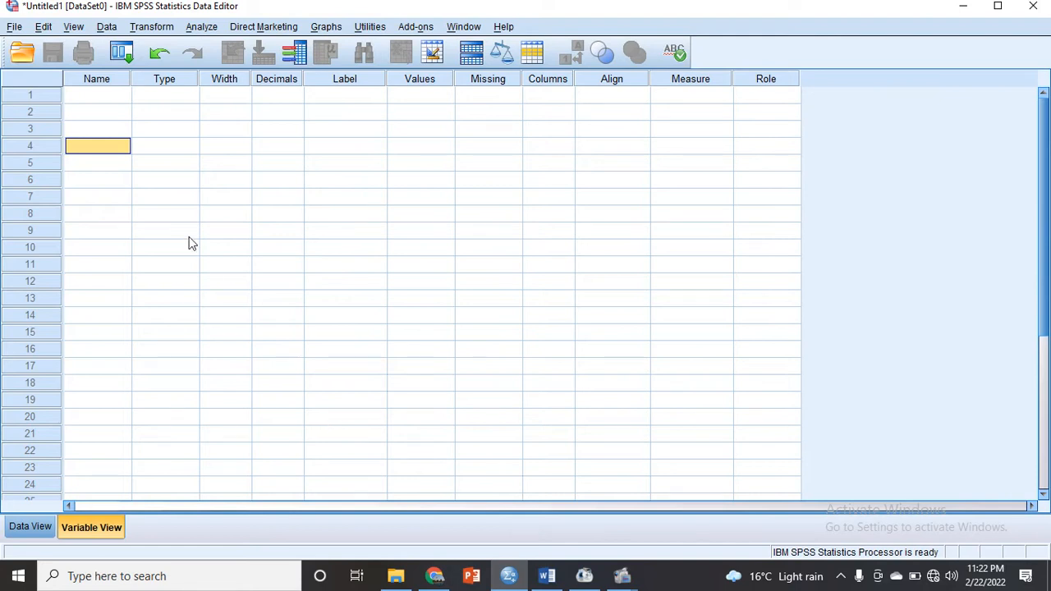
- Open the data file Lap COVID.sav from the Desktop
click(22, 28)
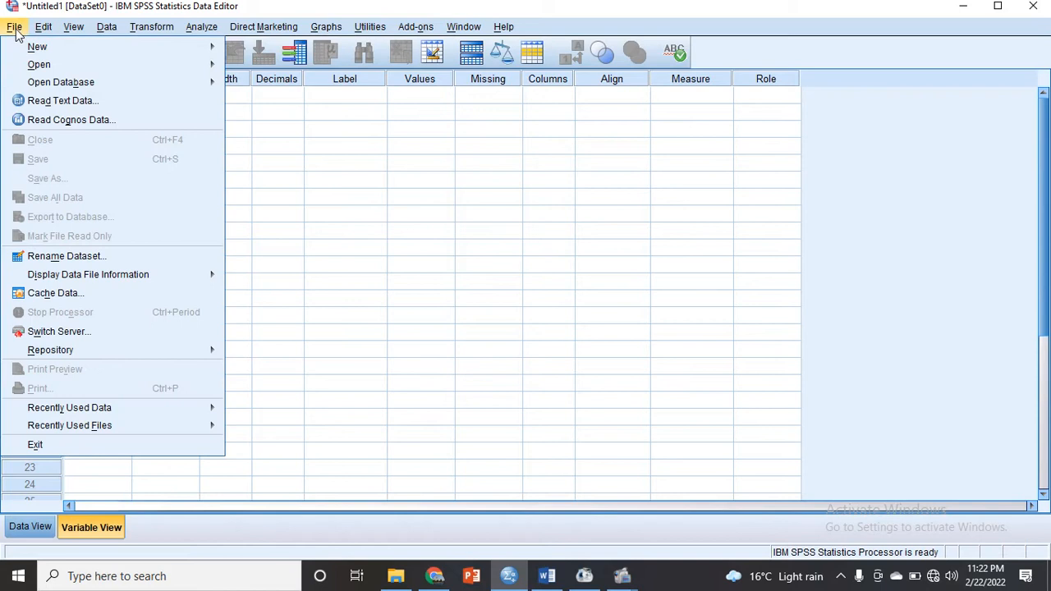
mouse_move(74, 64)
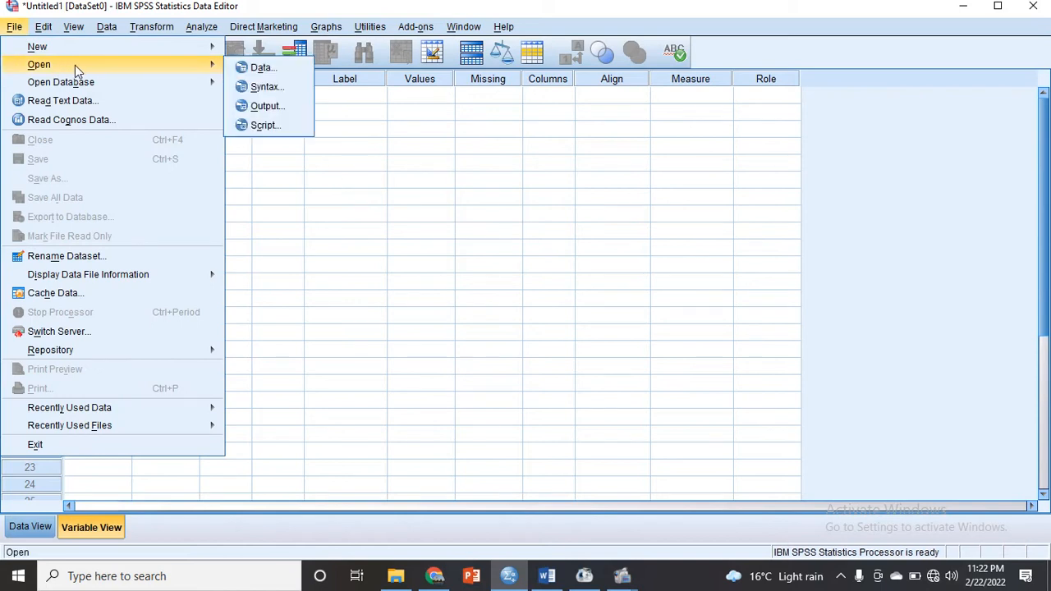
click(261, 69)
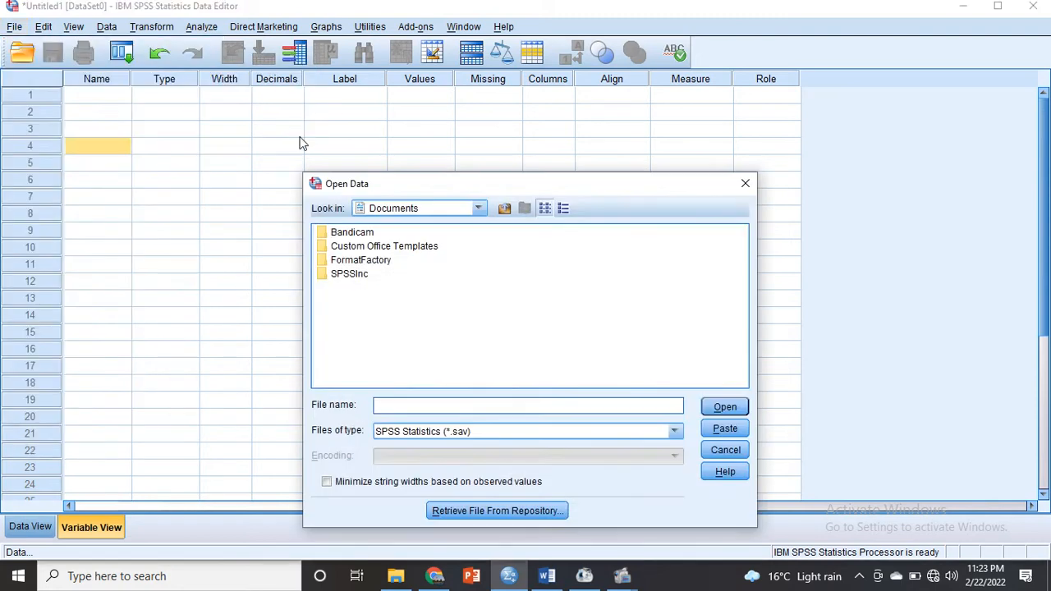
click(479, 208)
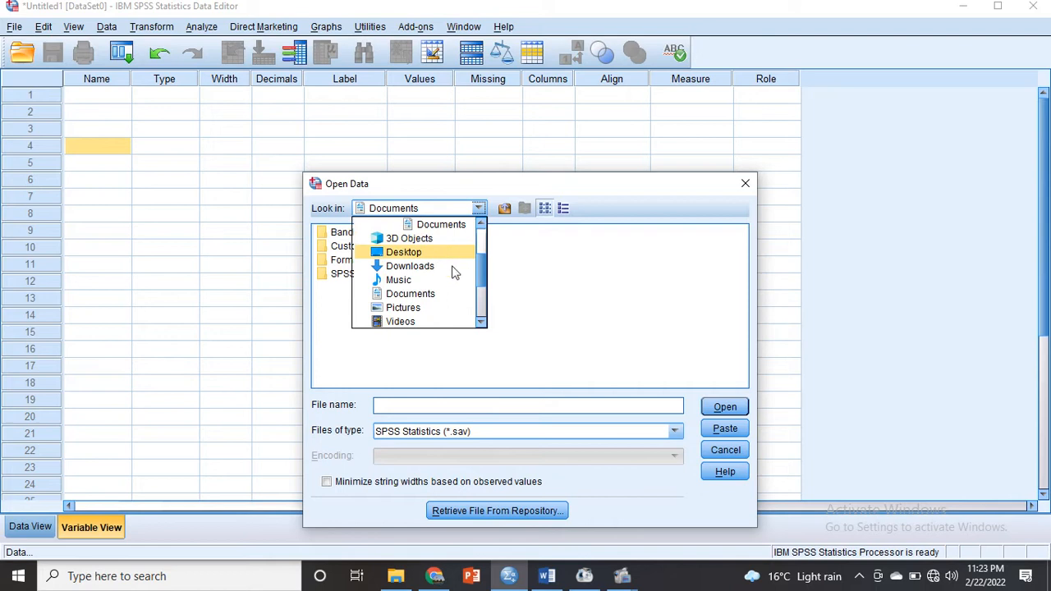
click(427, 252)
click(360, 233)
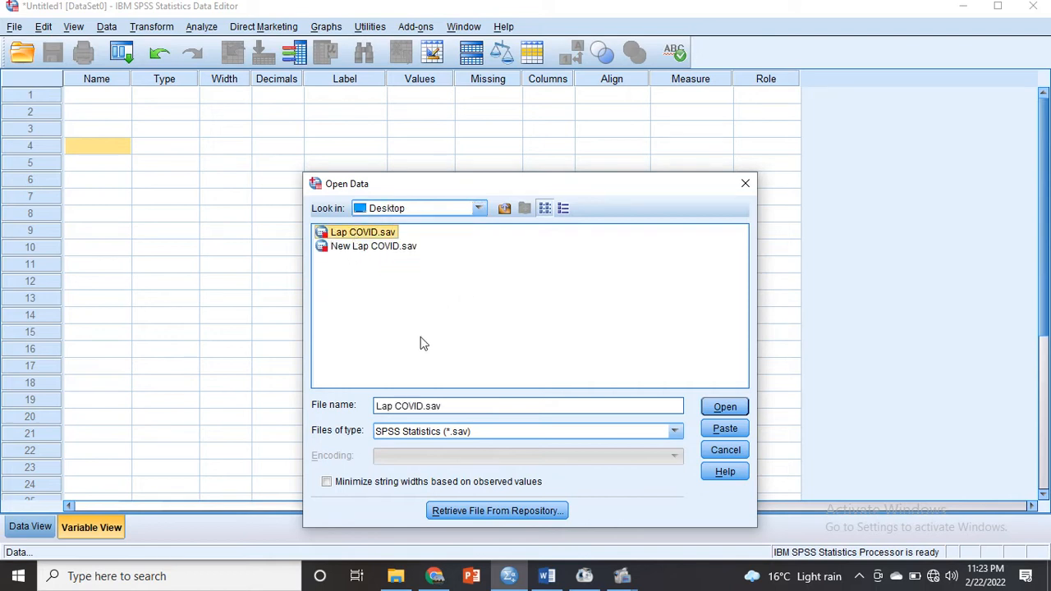
click(726, 409)
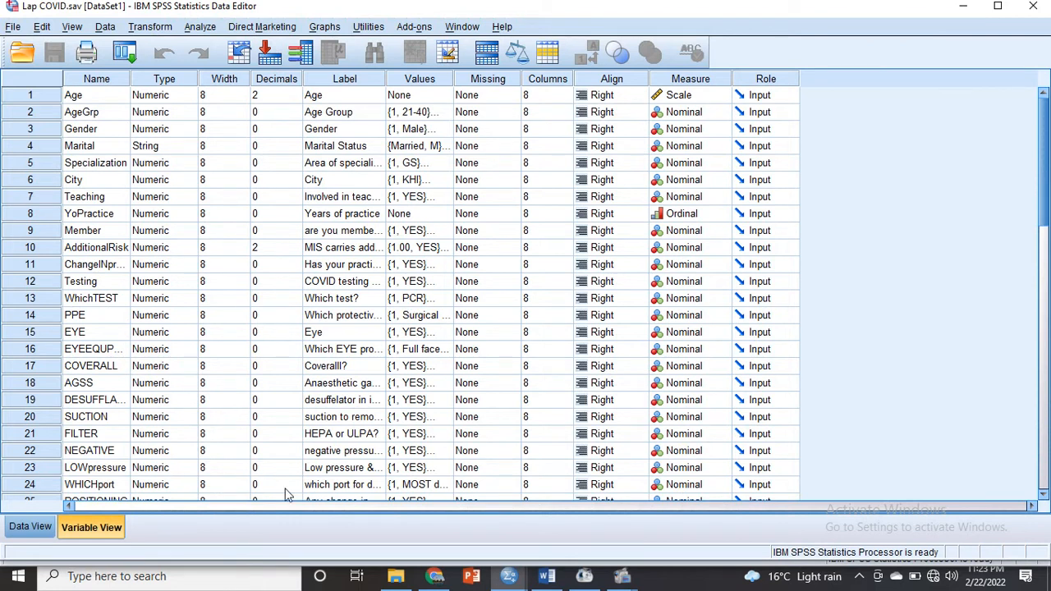
- Look over the recorded cases in Data View and the variable definitions in Variable View
click(31, 527)
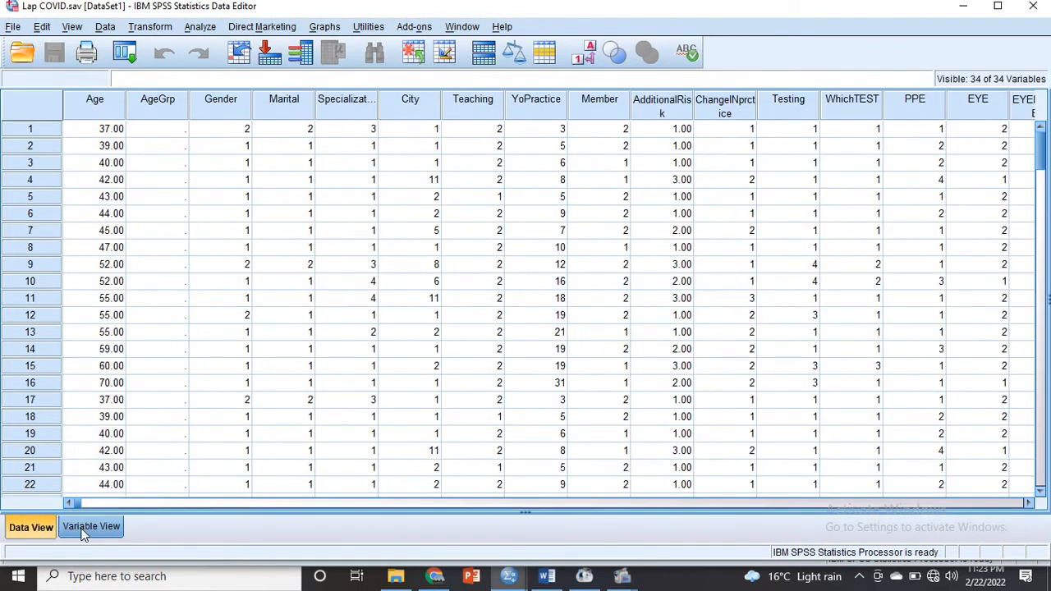
click(83, 529)
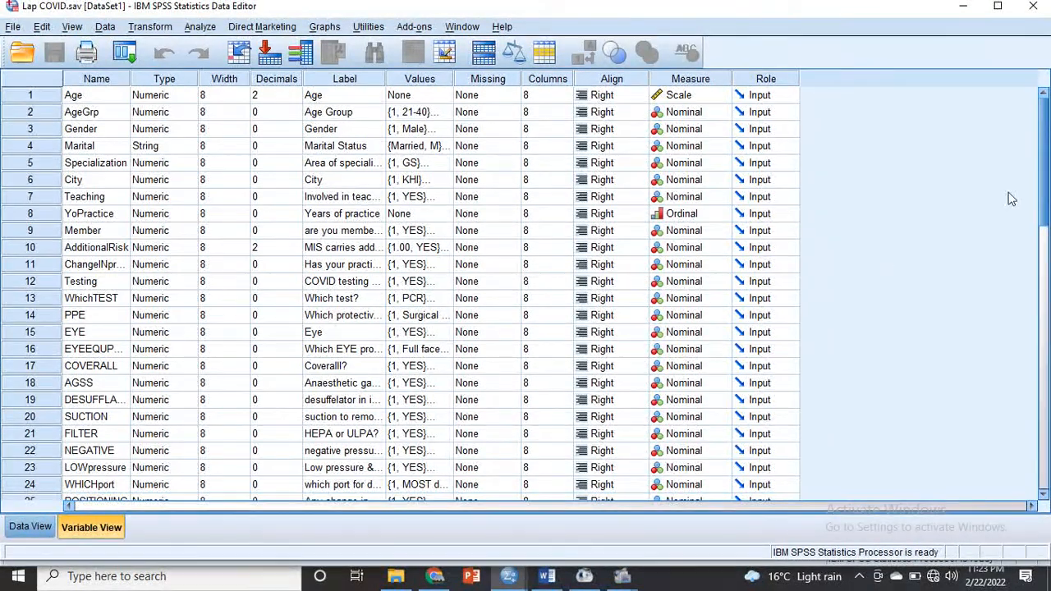
drag(1041, 197, 1042, 168)
- Show value labels instead of numeric codes in Data View and compare both displays for the Marital column
click(30, 527)
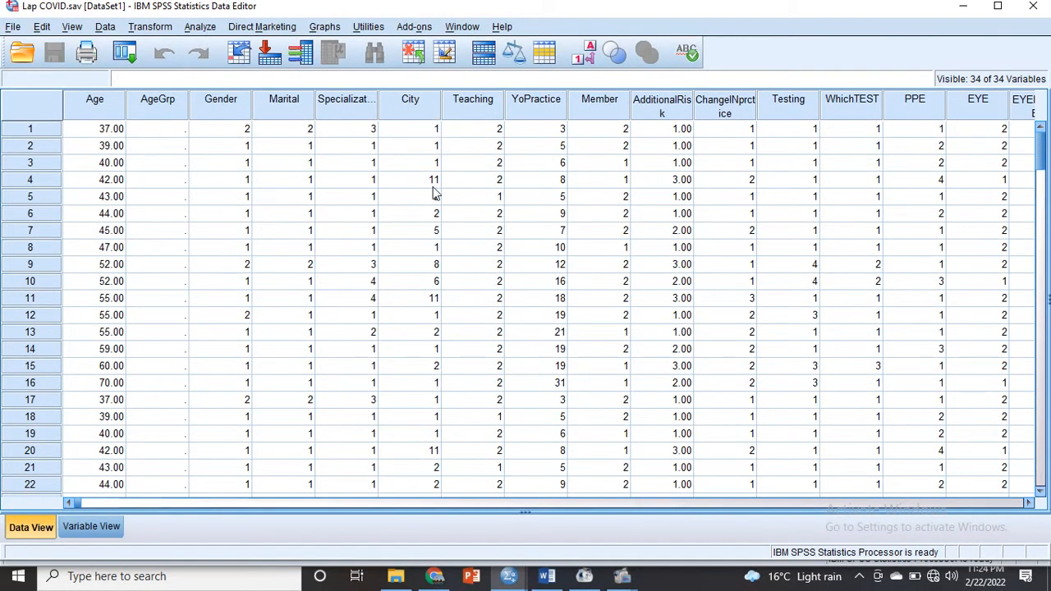
click(586, 60)
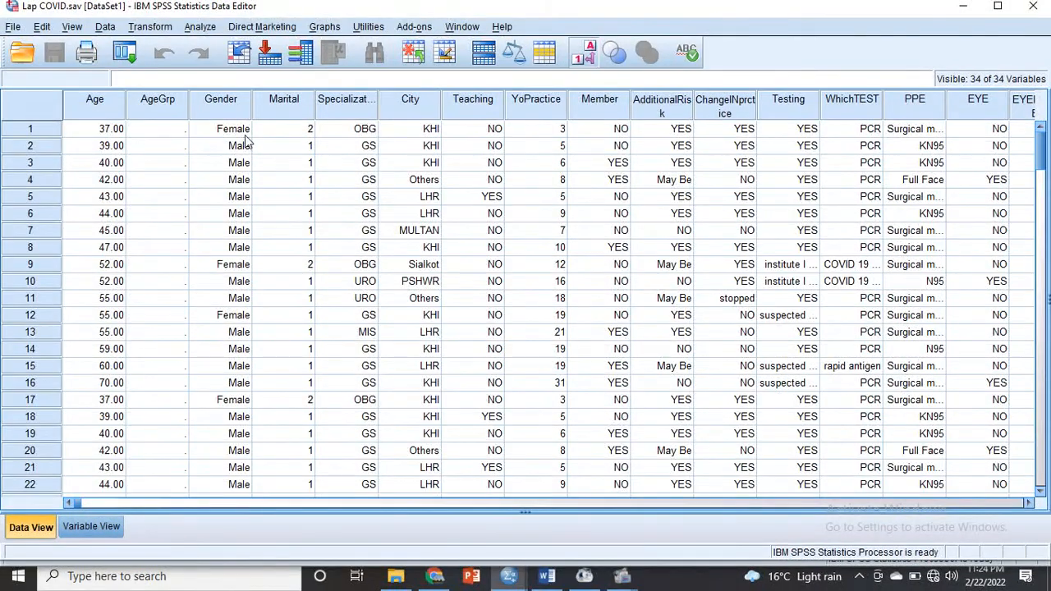
click(302, 131)
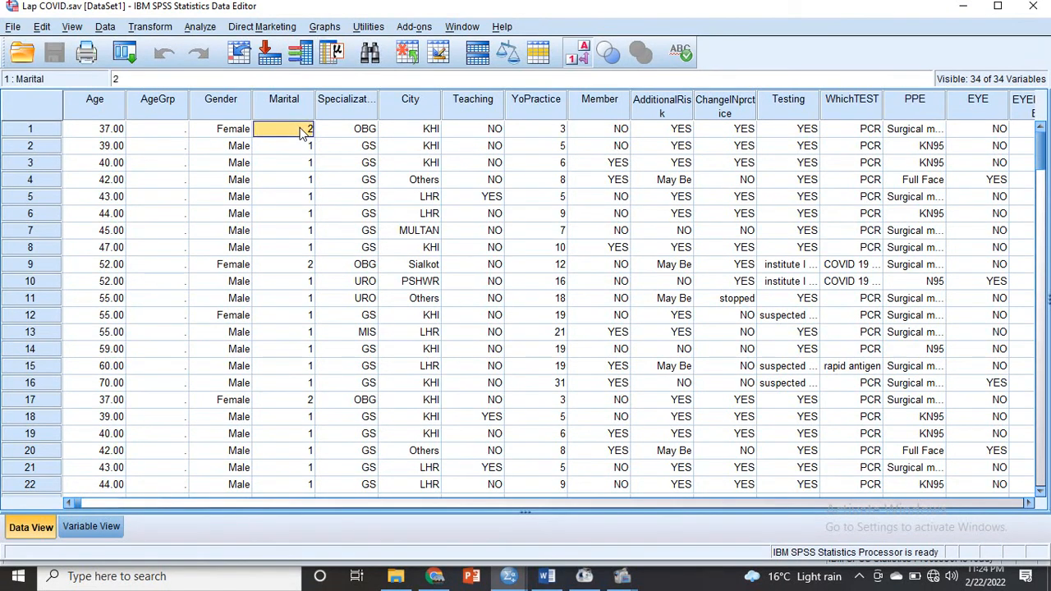
click(578, 55)
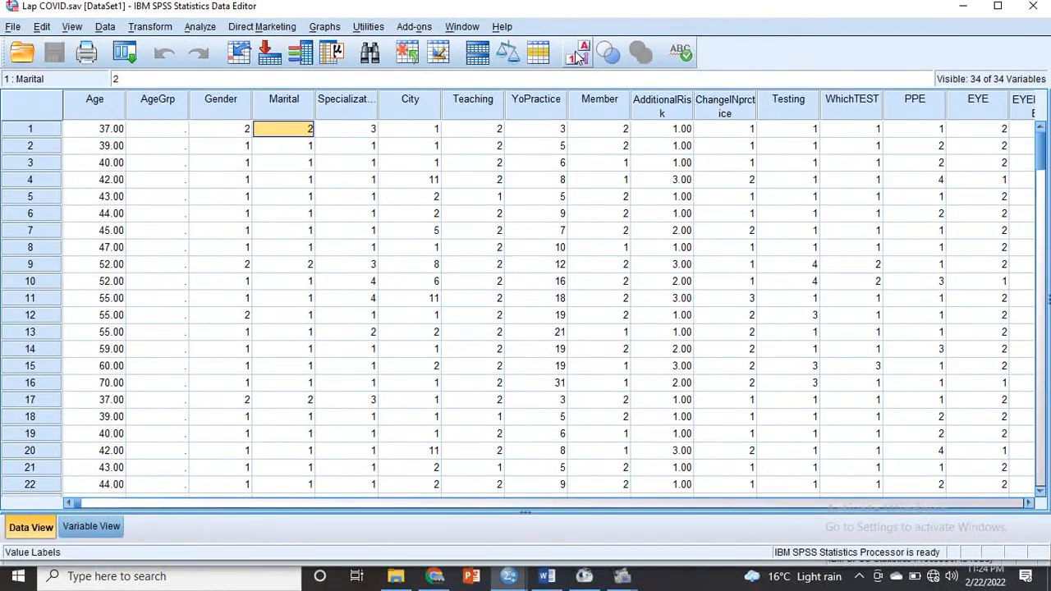
click(579, 55)
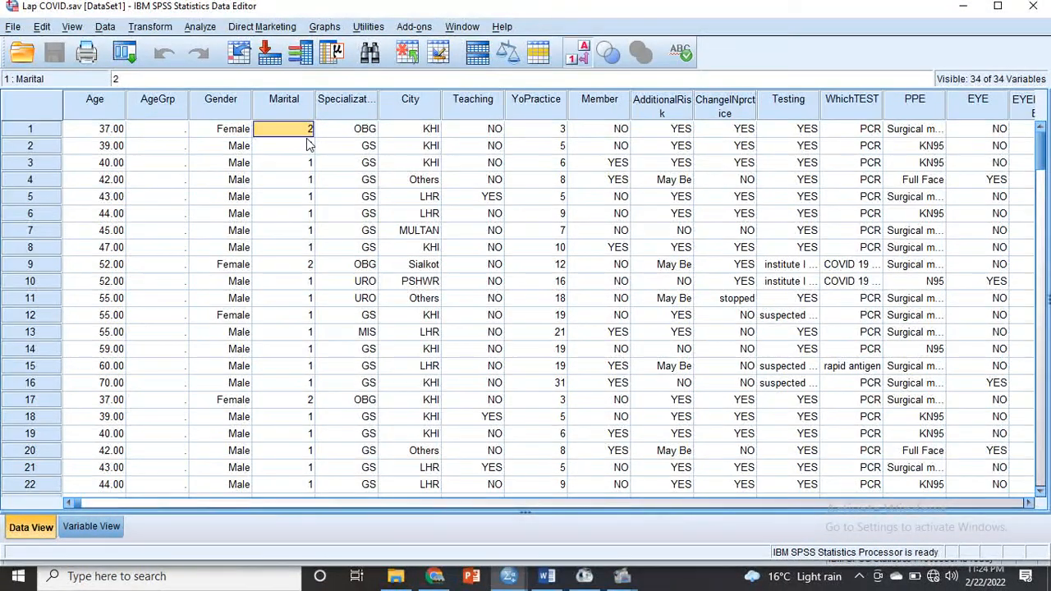
- Examine the value labels defined for the Marital variable, cancel without changes and return to Data View
click(107, 528)
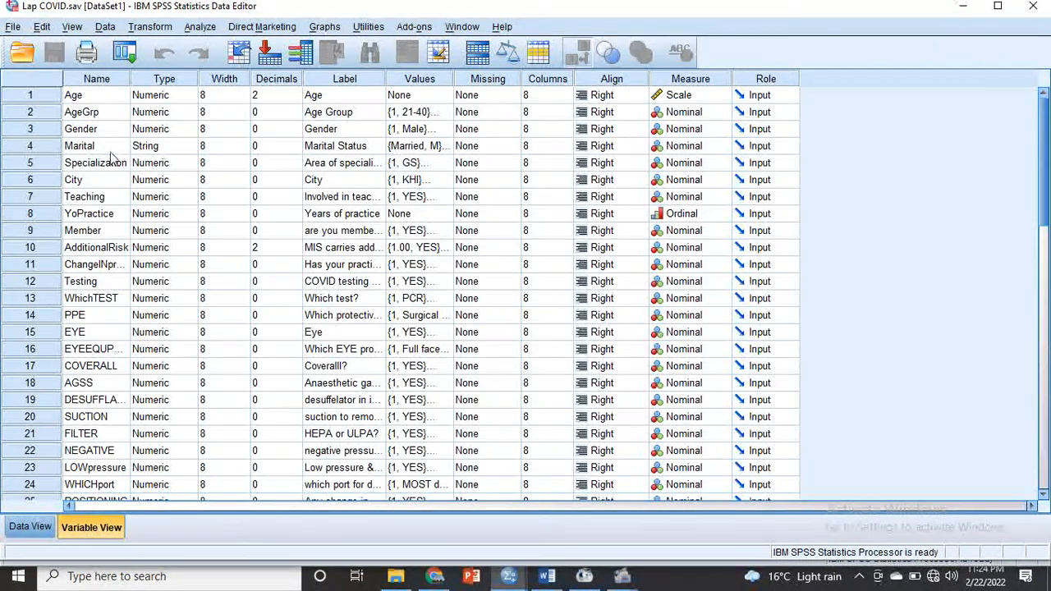
click(443, 146)
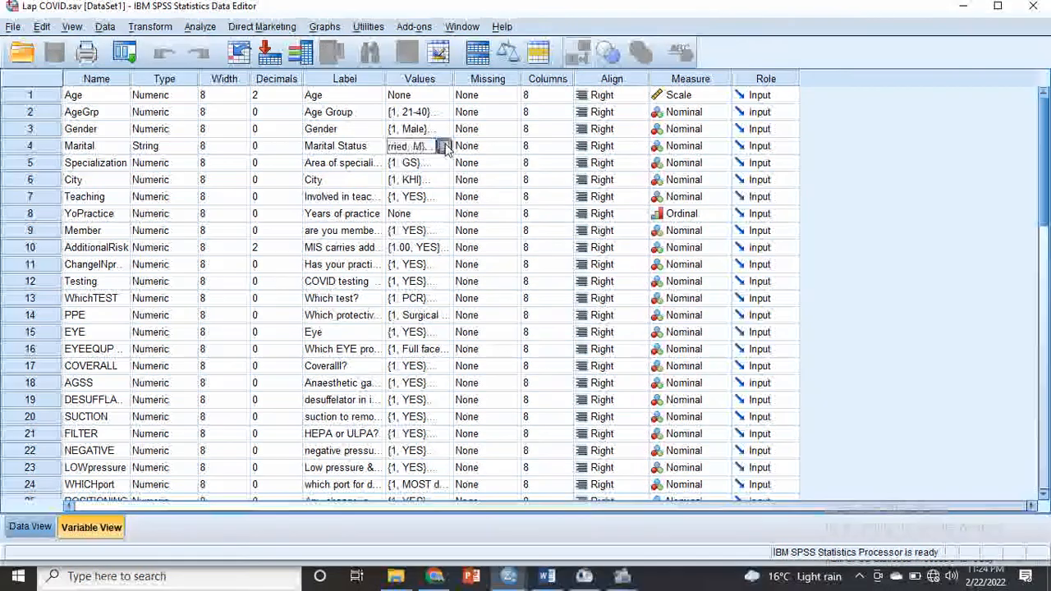
click(446, 146)
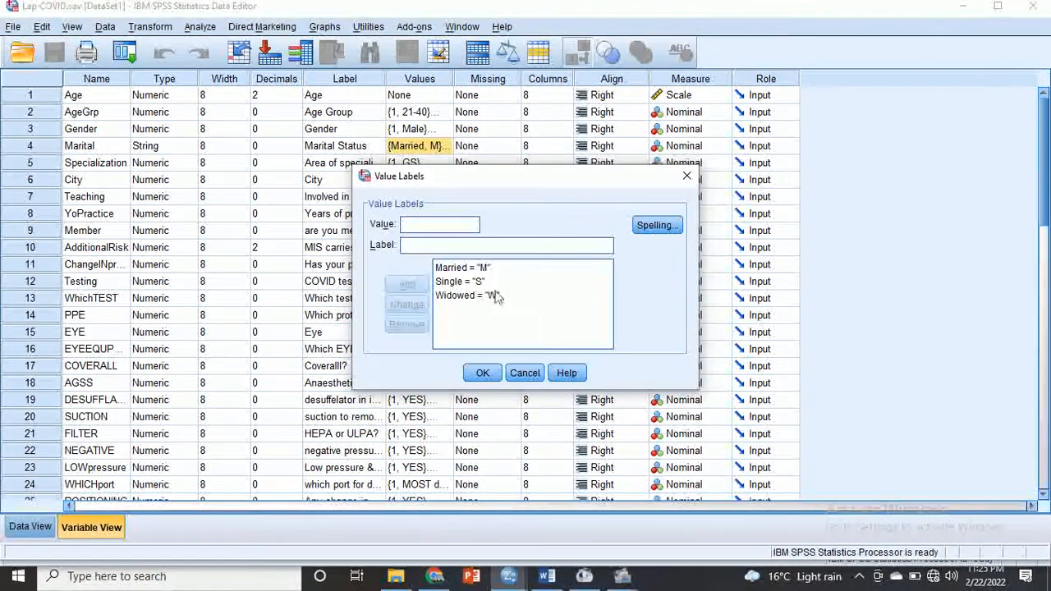
drag(515, 184, 304, 197)
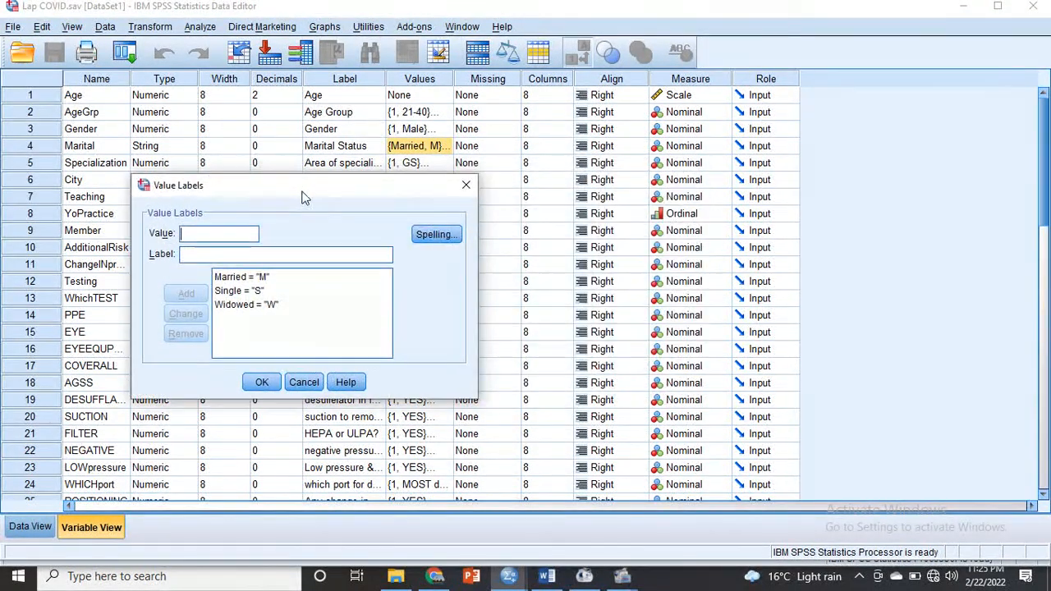
click(260, 308)
click(304, 383)
click(30, 527)
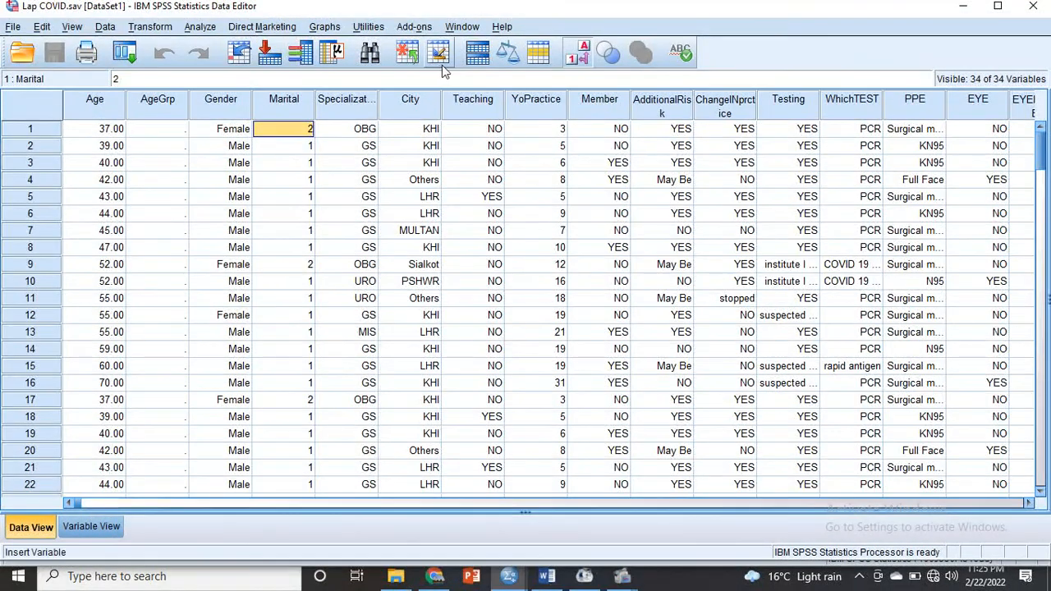
- Set up a Crosstabs analysis with Gender as the row variable and Involved in teaching? as the column variable
scroll(123, 506, right, 5)
click(107, 504)
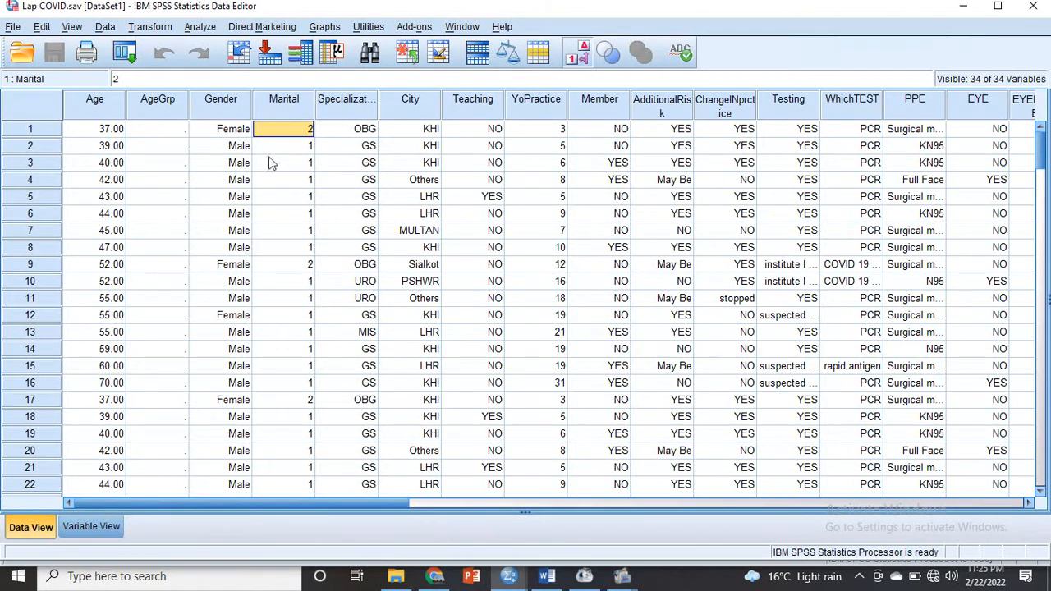
click(212, 28)
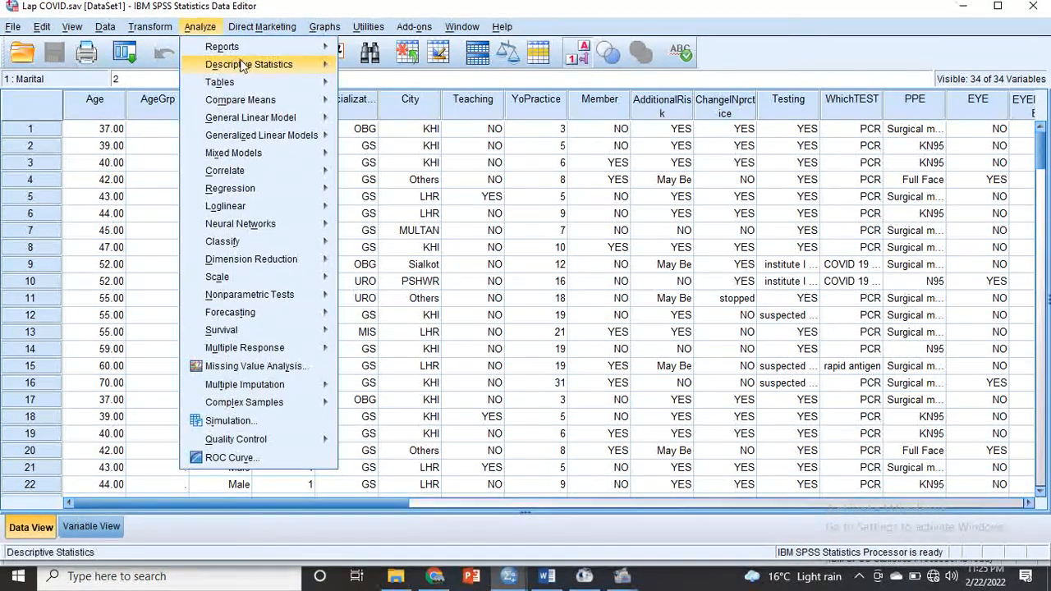
mouse_move(243, 66)
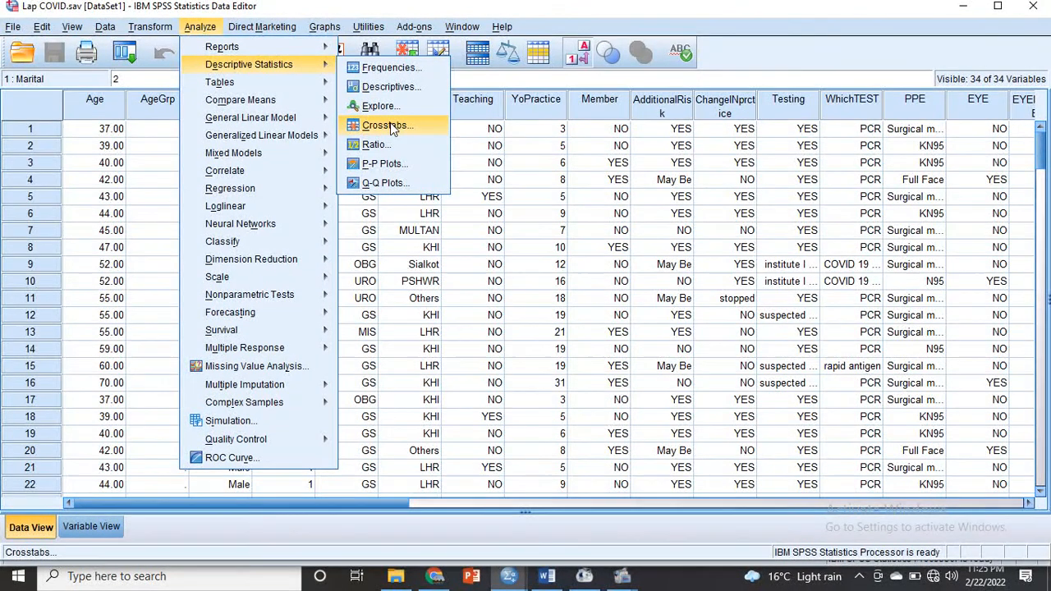
click(385, 125)
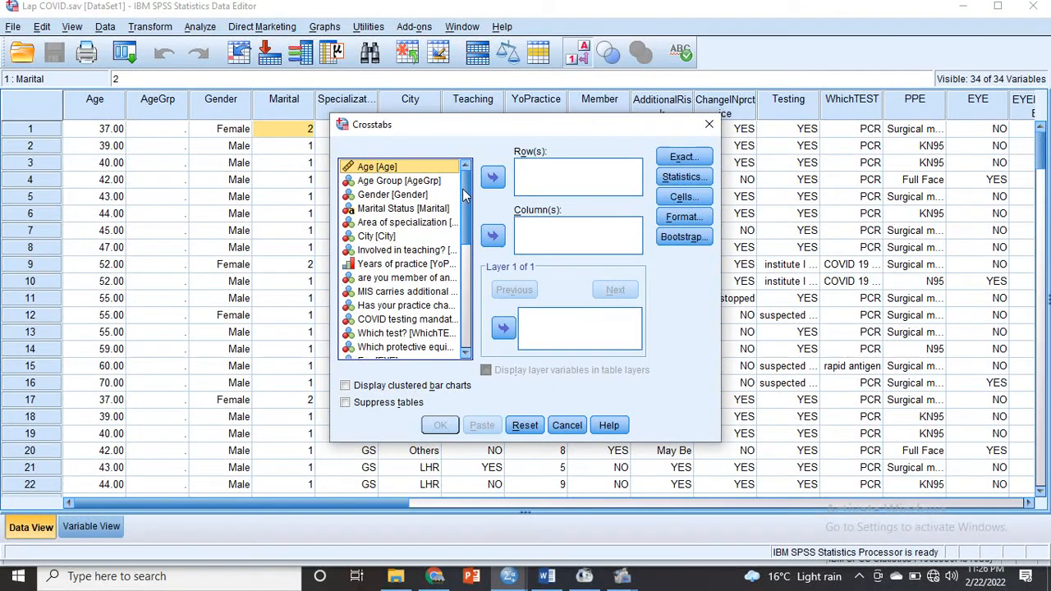
drag(466, 194, 473, 153)
click(420, 195)
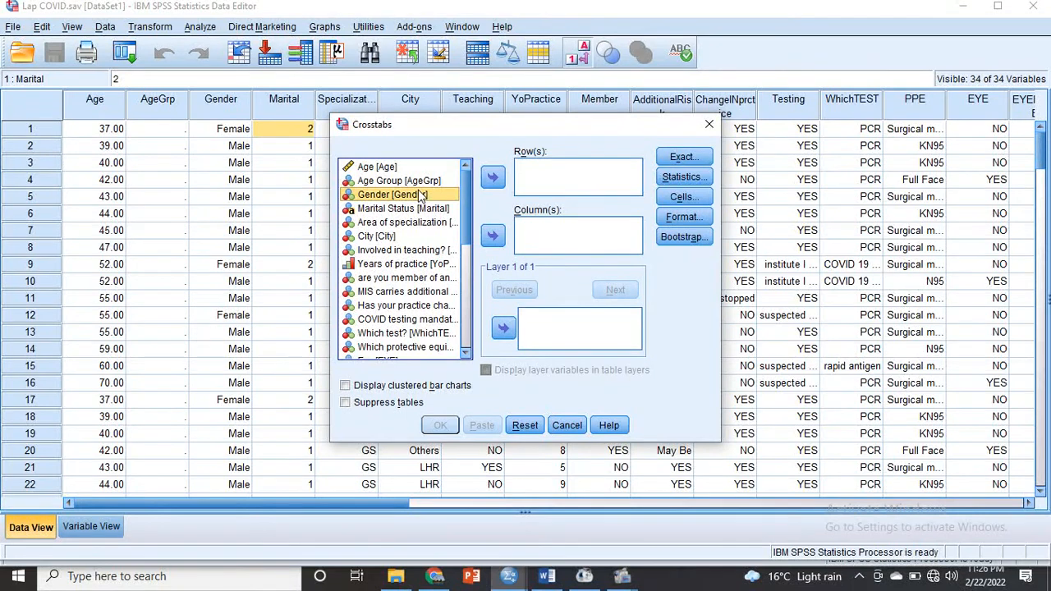
click(493, 179)
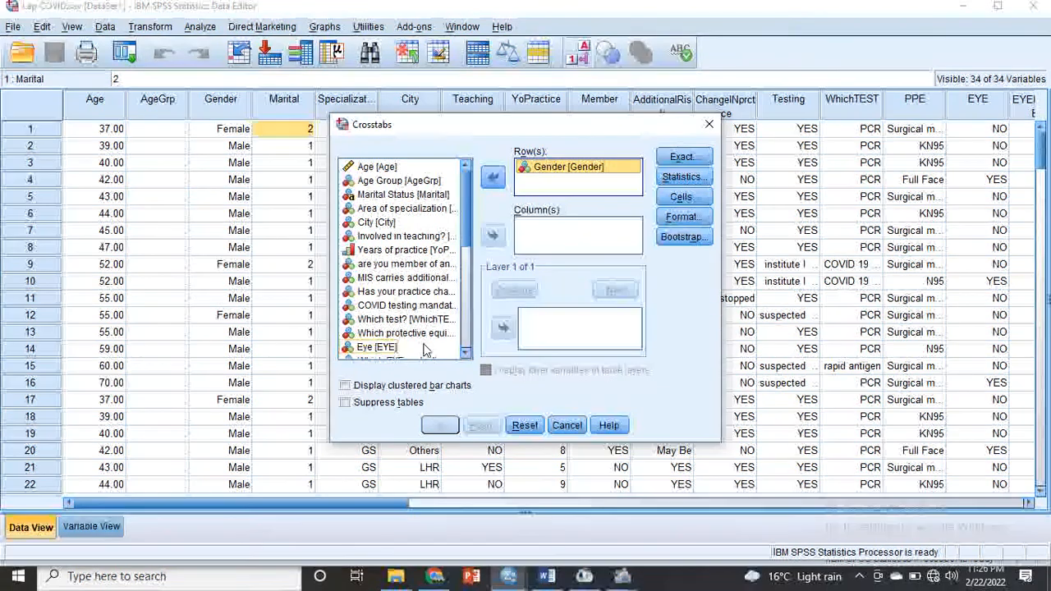
click(436, 238)
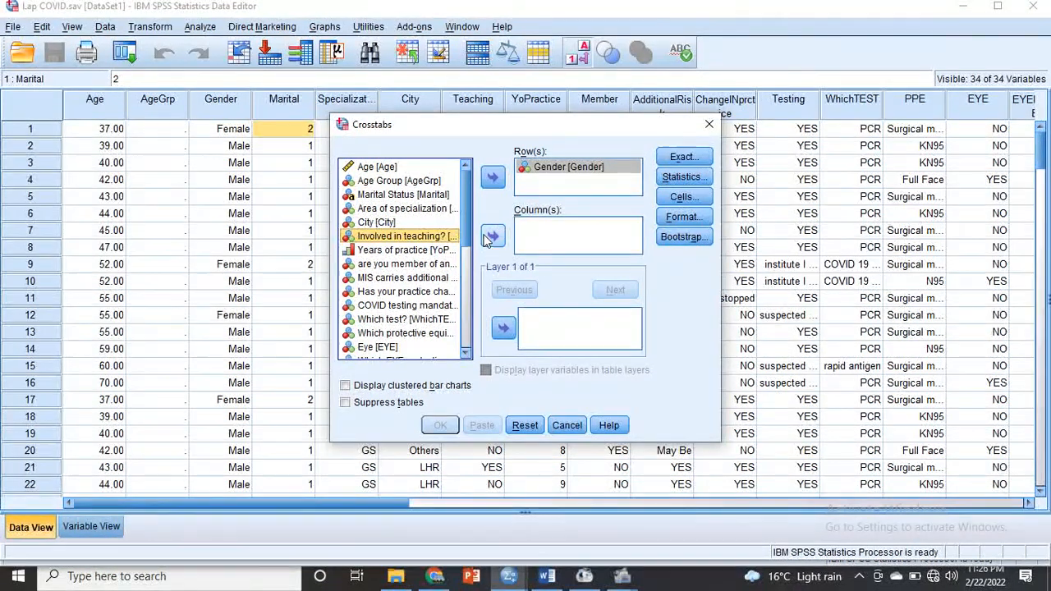
click(491, 236)
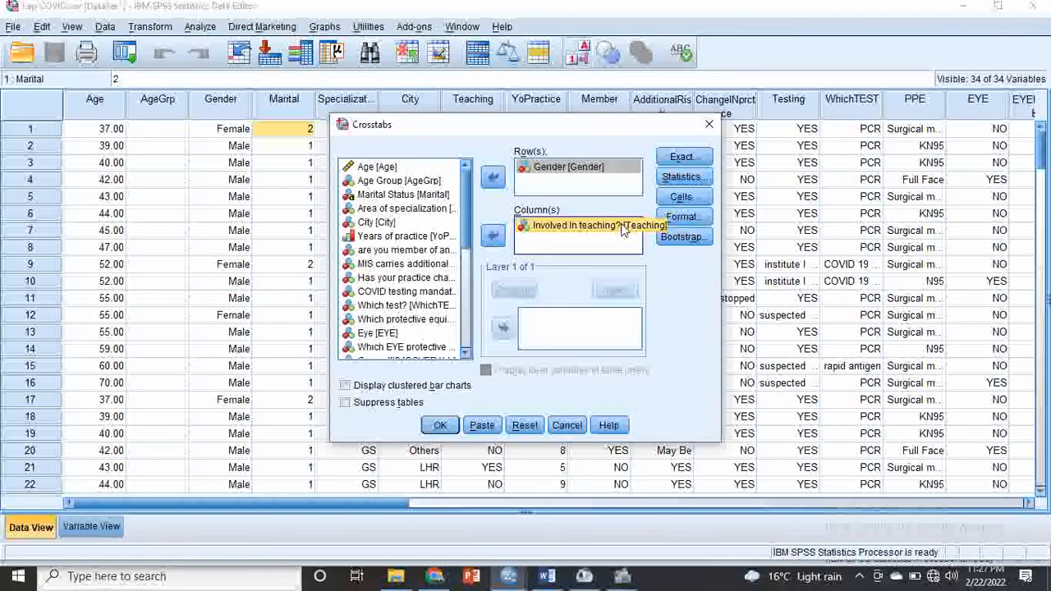
- Request the Chi-square, Correlations, and Phi and Cramer's V statistics for the crosstab, leaving the Exact Tests options as they are
click(680, 157)
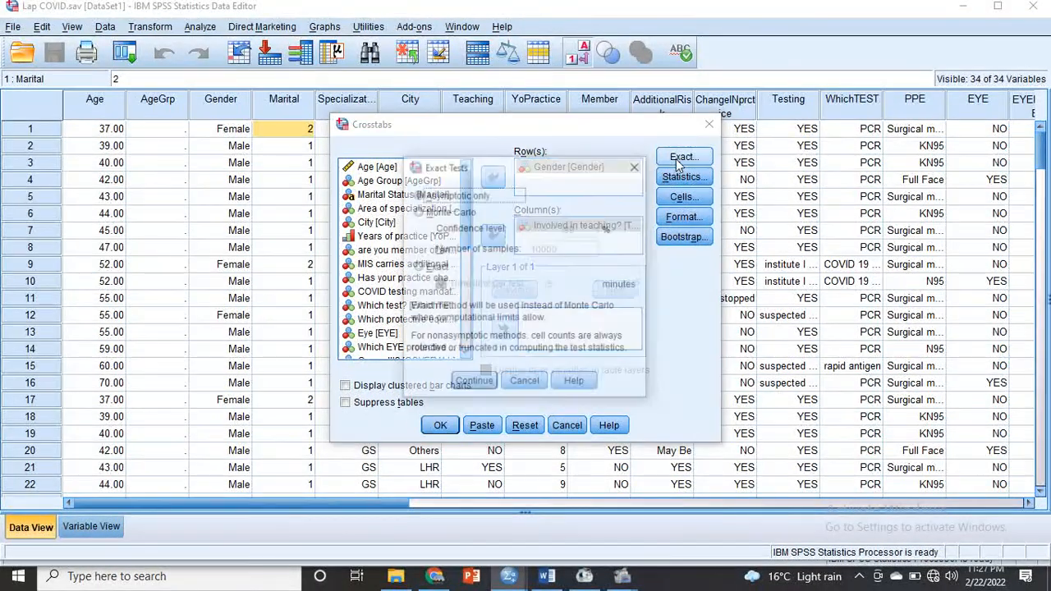
click(525, 383)
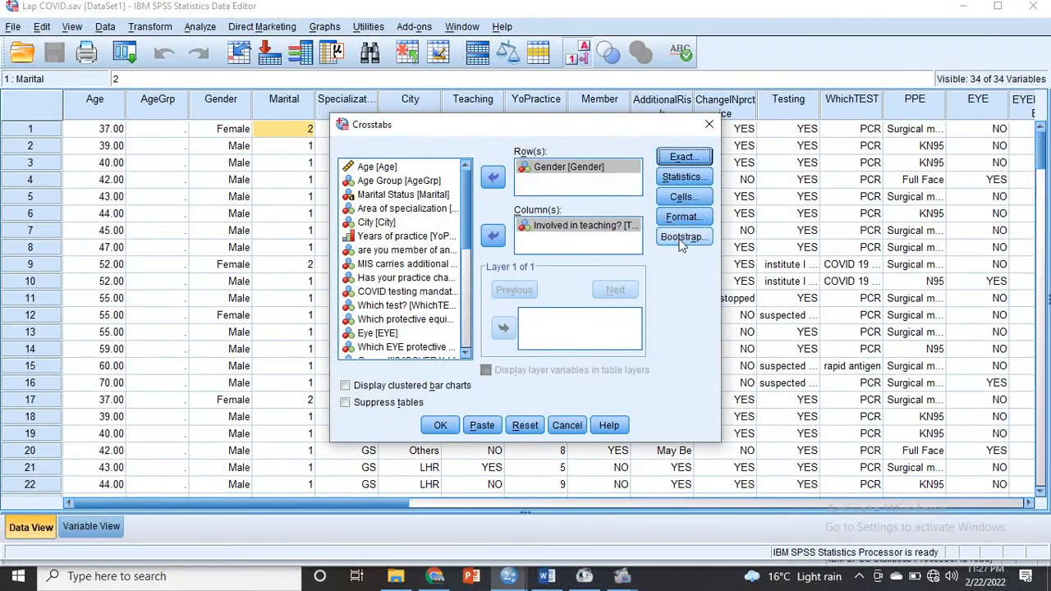
click(684, 177)
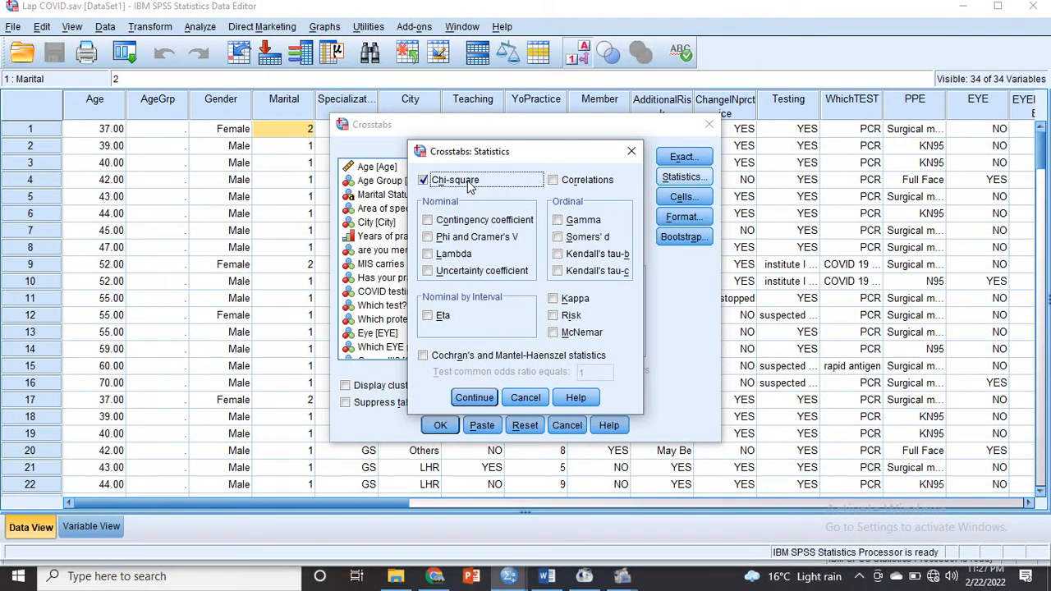
click(555, 181)
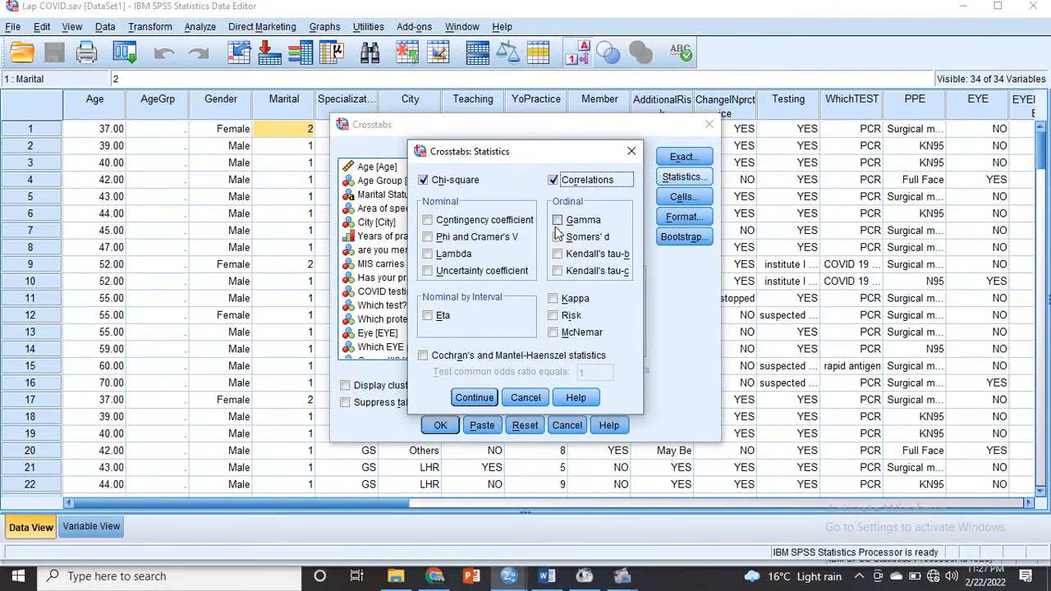
click(478, 239)
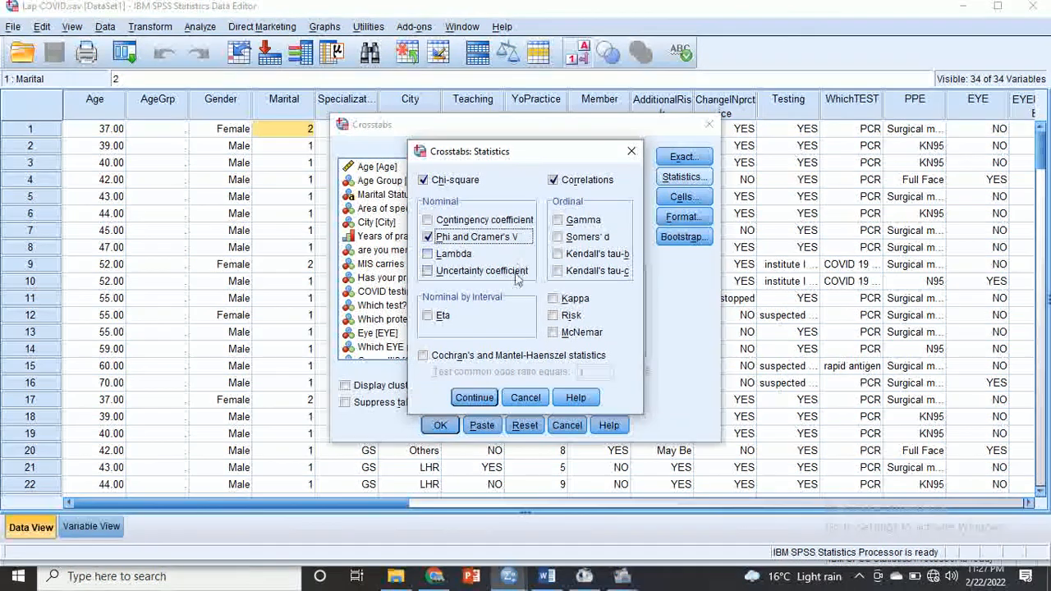
click(475, 397)
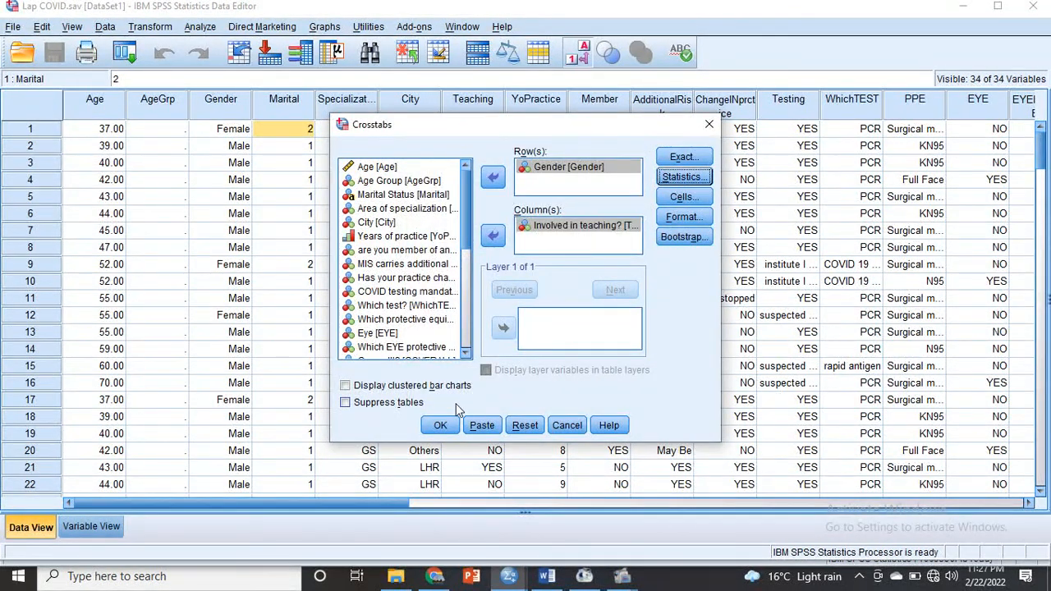
- Run the Crosstabs analysis and select the Gender * Involved in teaching? crosstabulation table in the output
click(441, 425)
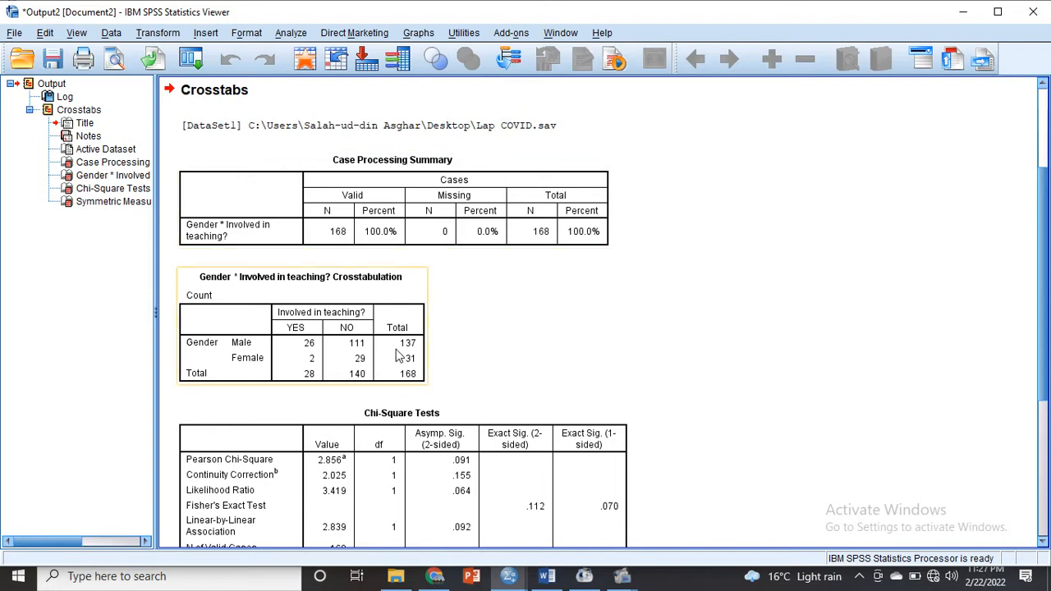
click(302, 348)
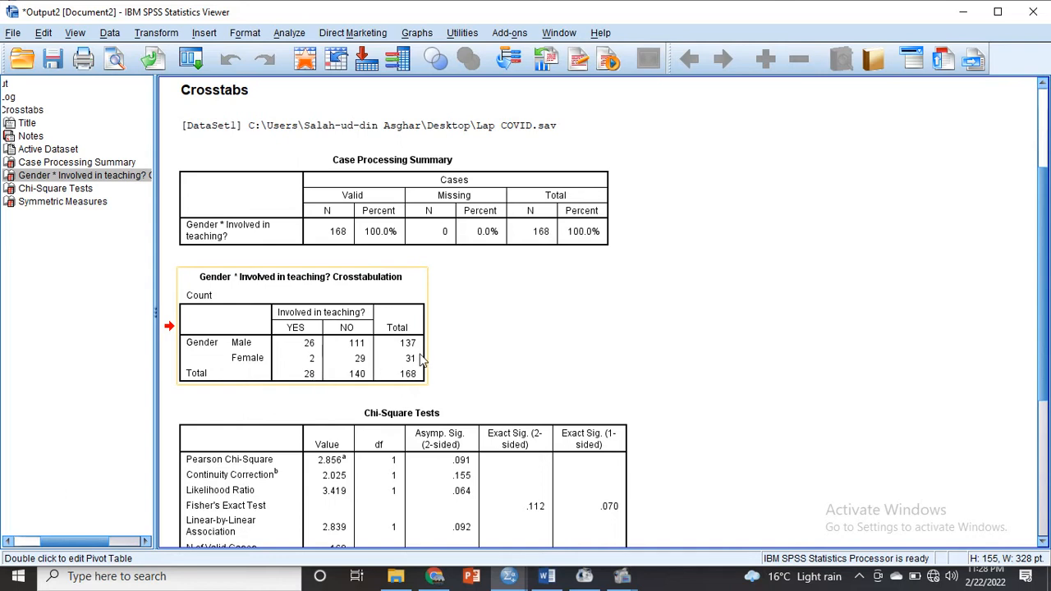
click(622, 578)
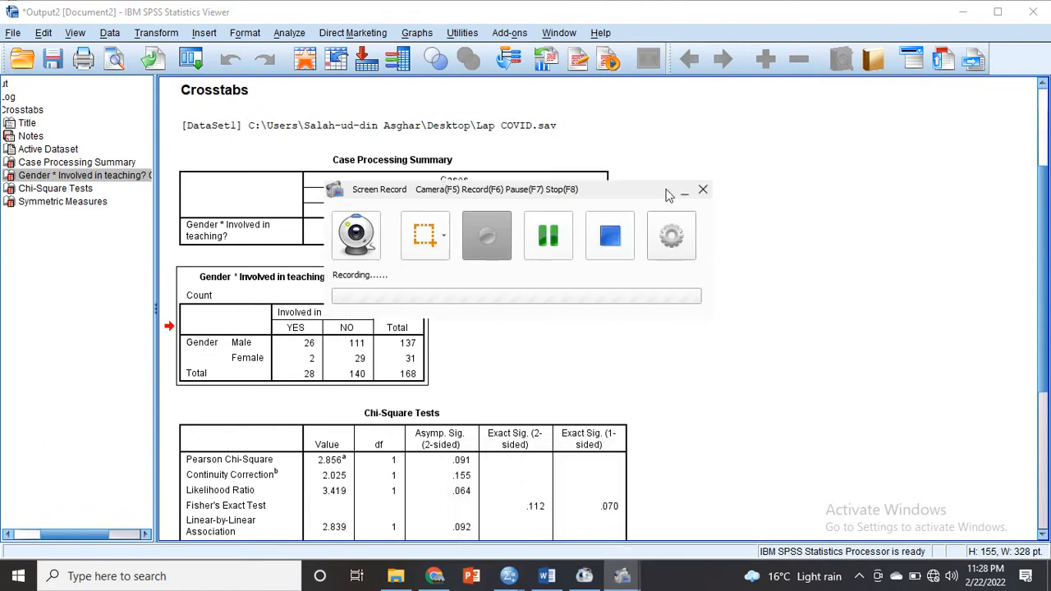
click(685, 192)
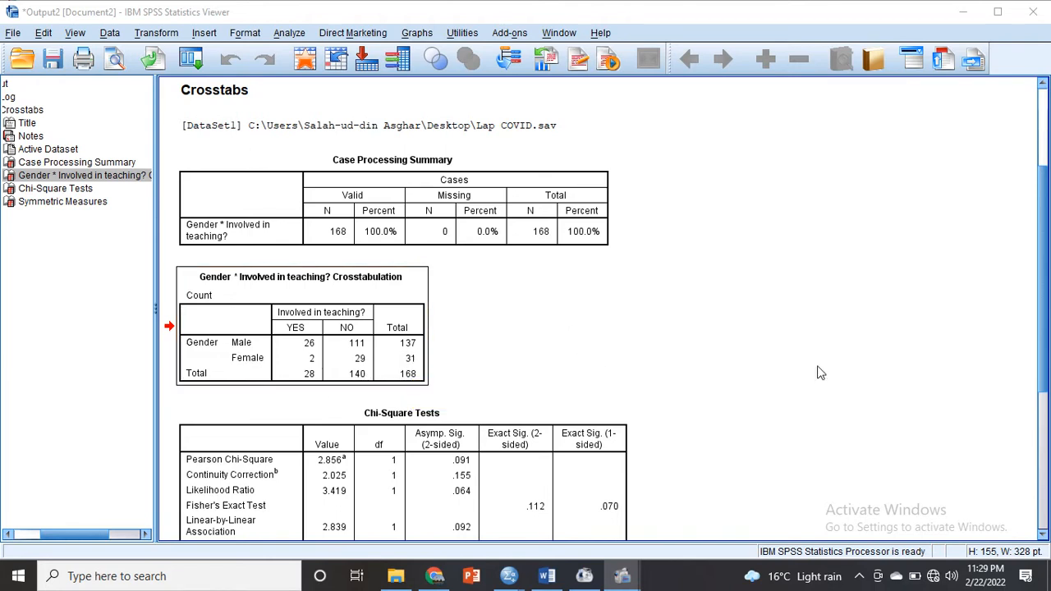
- Review the Chi-Square Tests and Symmetric Measures tables in the output, and minimize both SPSS windows to reach the desktop
drag(1045, 363, 1046, 496)
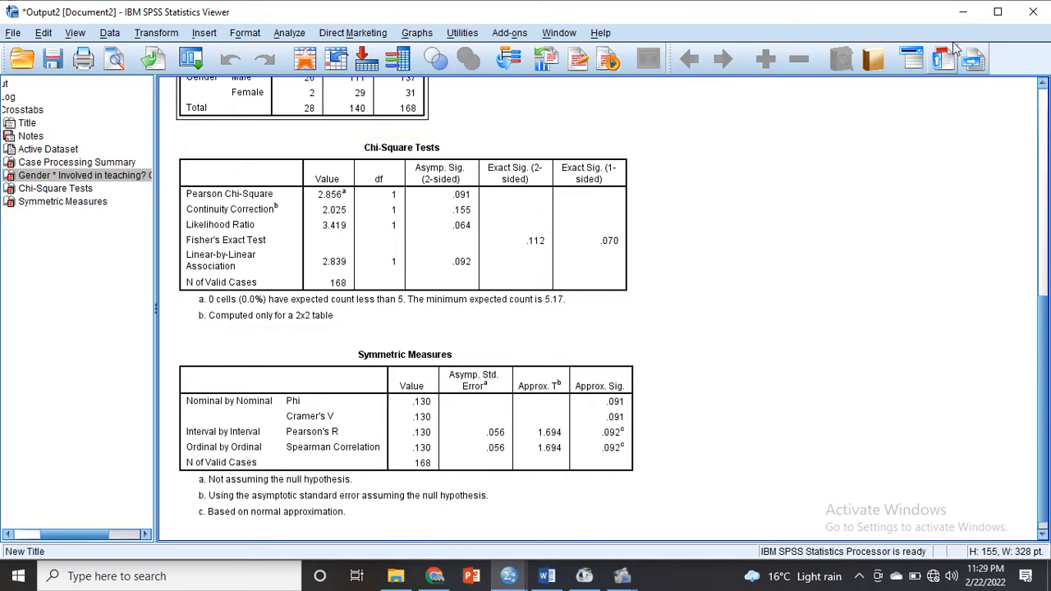
click(967, 11)
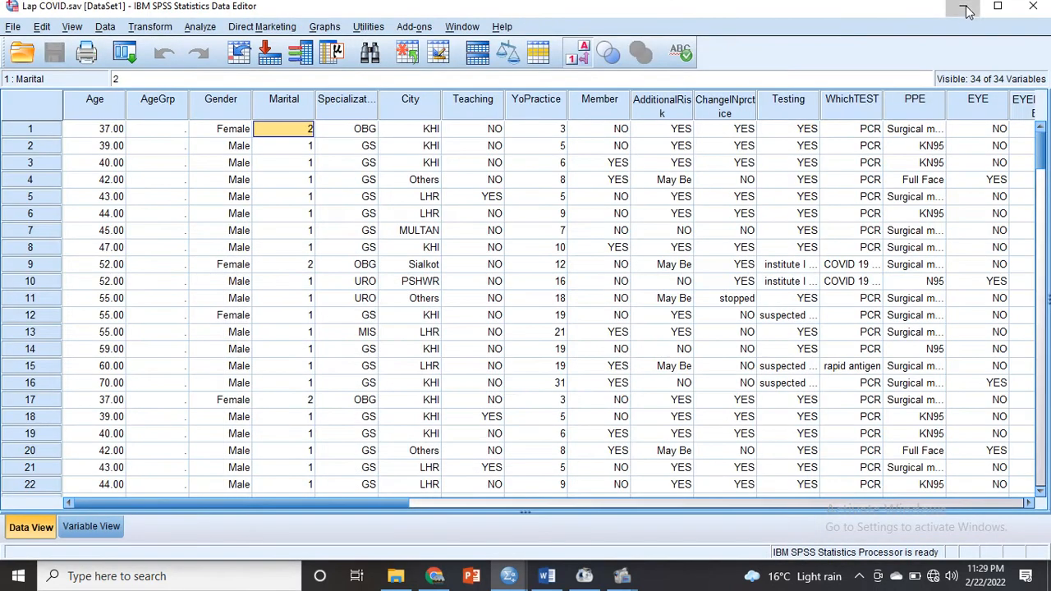
click(967, 11)
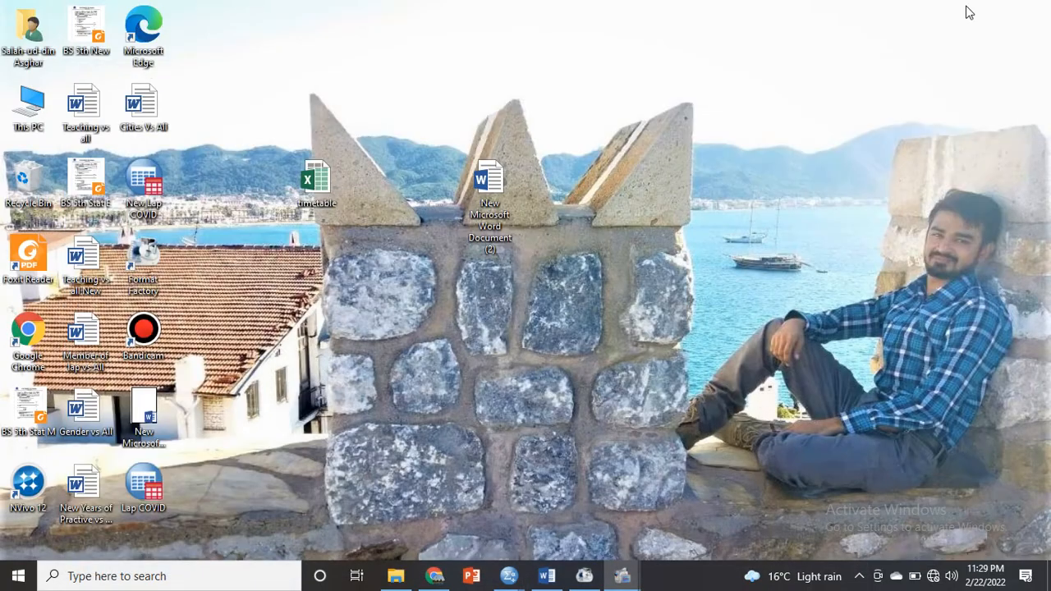
click(85, 261)
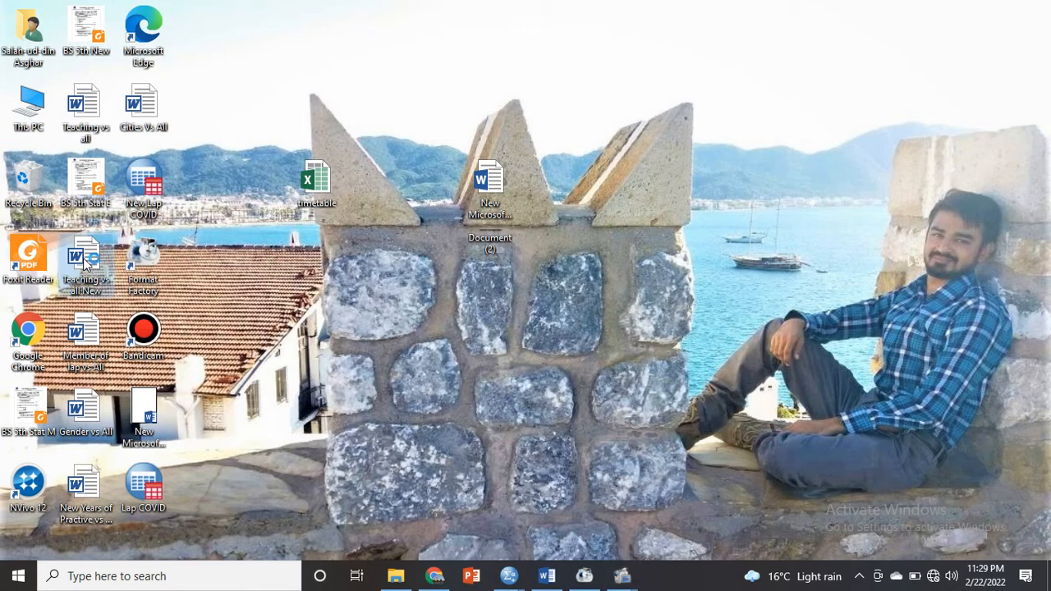
double_click(84, 262)
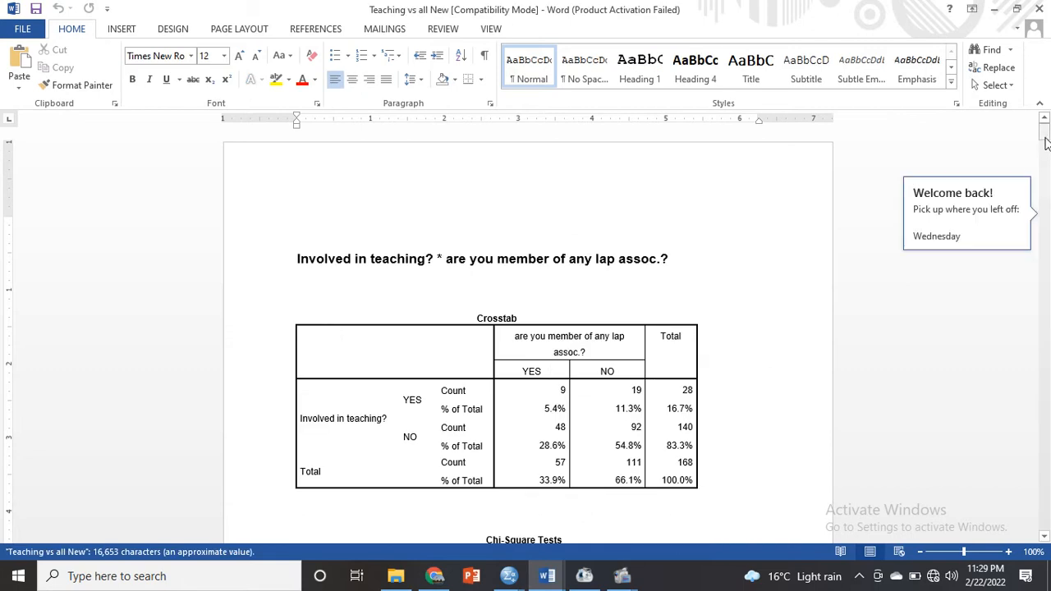
scroll(1045, 142, down, 5)
drag(1046, 142, 1044, 123)
click(993, 10)
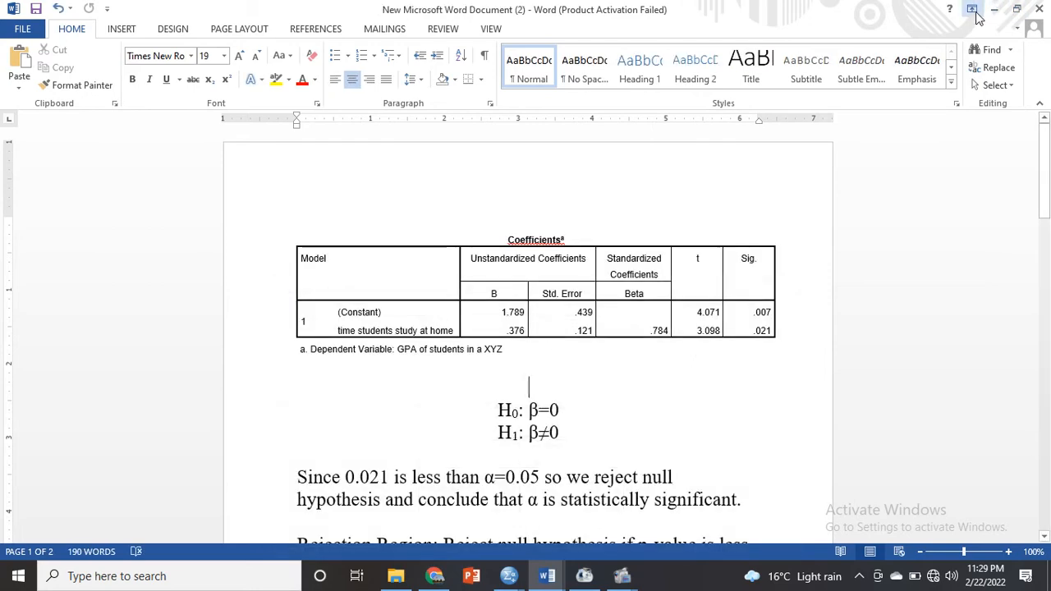
click(993, 10)
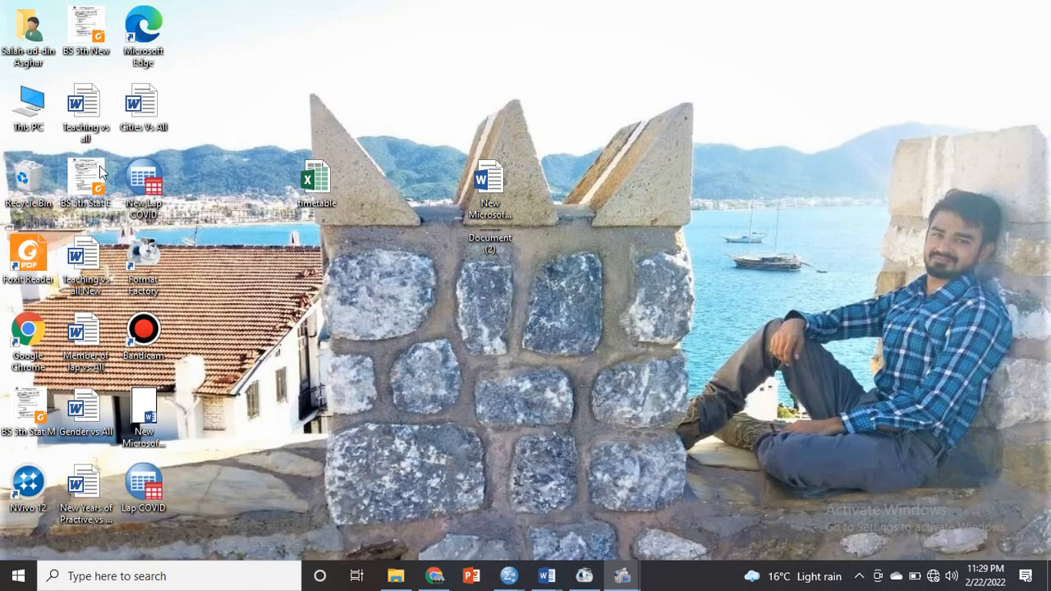
- Open the Teaching vs all Word document from the desktop and place the cursor after "then reject H₀" in the For Association section
double_click(82, 113)
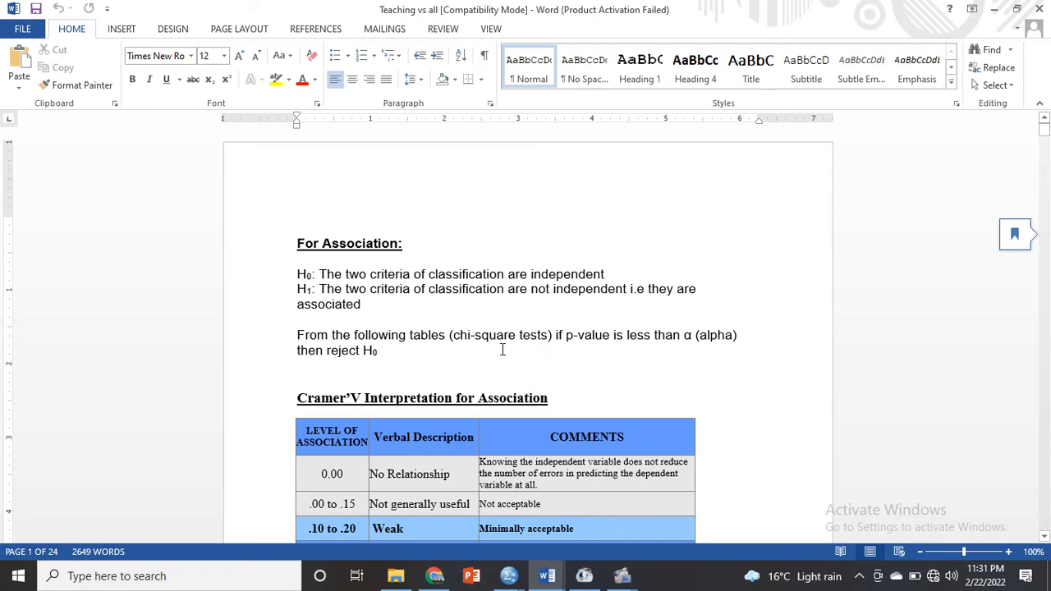
click(266, 280)
click(402, 351)
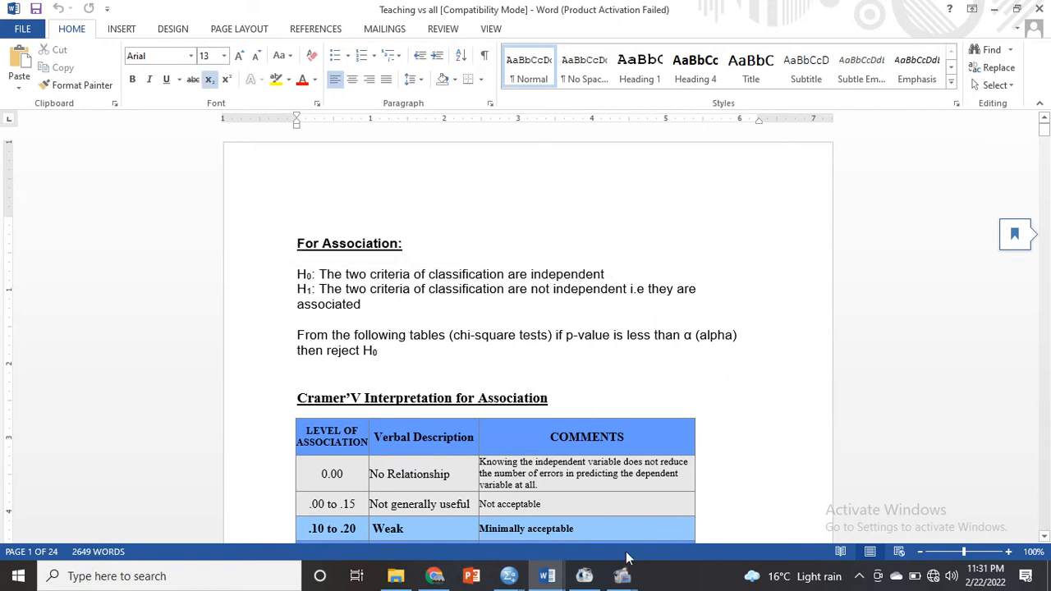
- Copy the Rejection Region paragraph from New Microsoft Word Document (2)
mouse_move(547, 575)
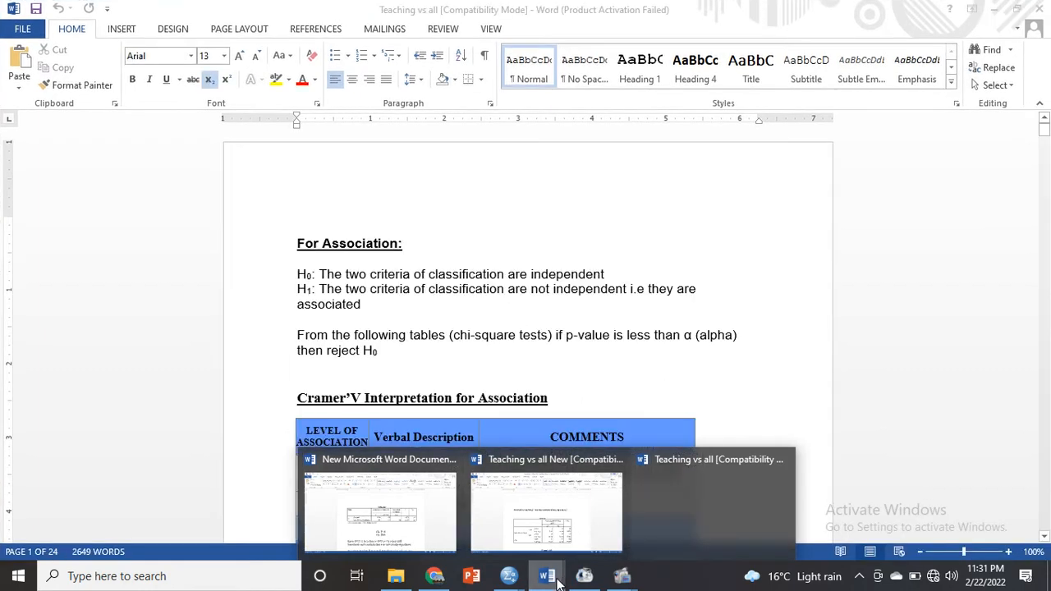
click(426, 529)
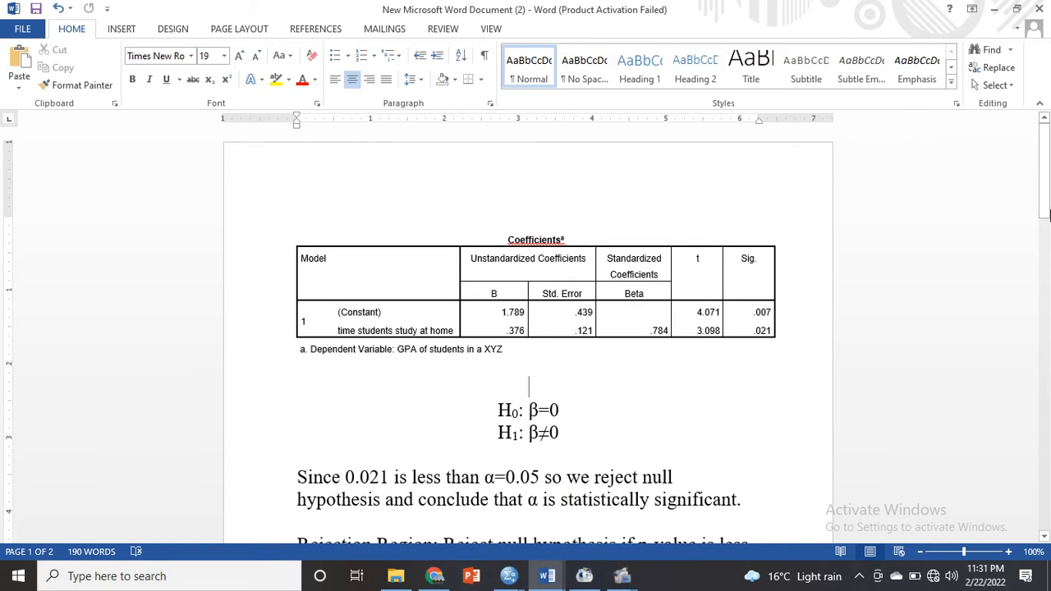
drag(1044, 212, 1045, 239)
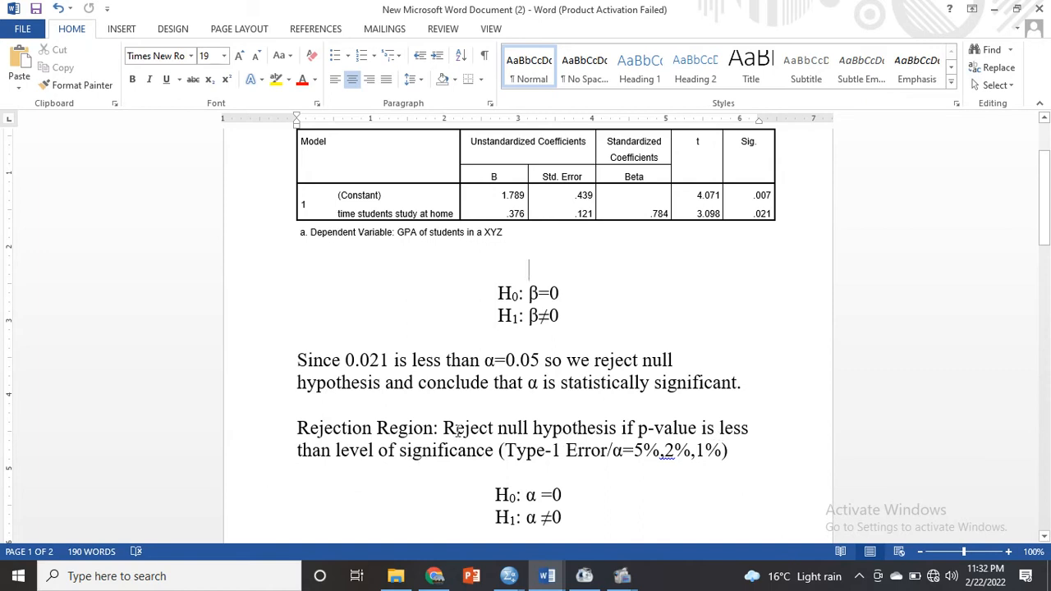
drag(238, 432, 243, 454)
key(ctrl+c)
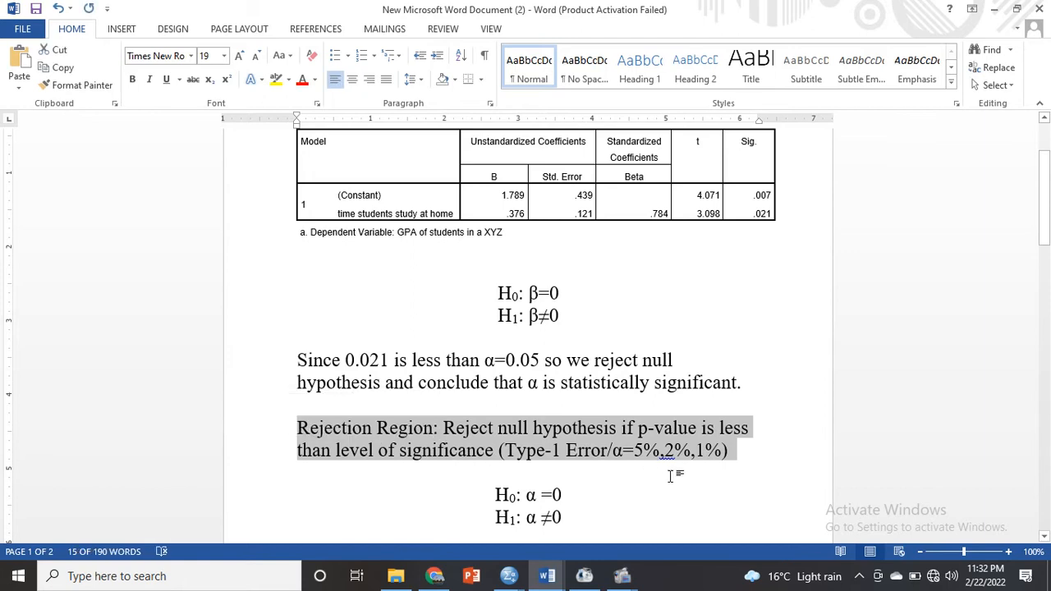
- In Teaching vs all, paste the Rejection Region paragraph on new lines between the H₁ hypothesis and "From the following tables"
mouse_move(547, 576)
click(673, 502)
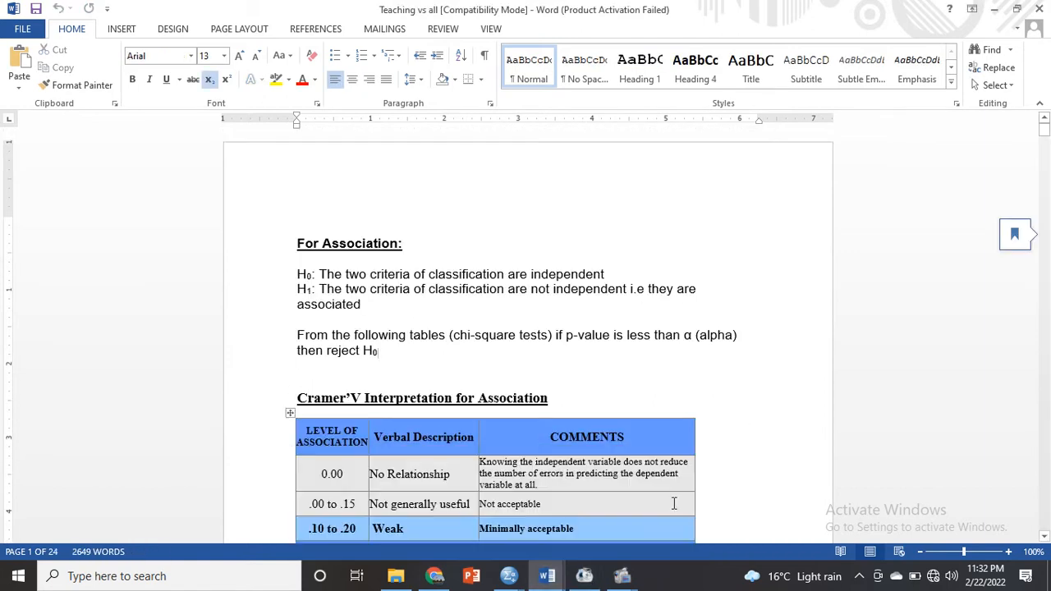
click(294, 334)
key(Return)
key(Return)
key(Up)
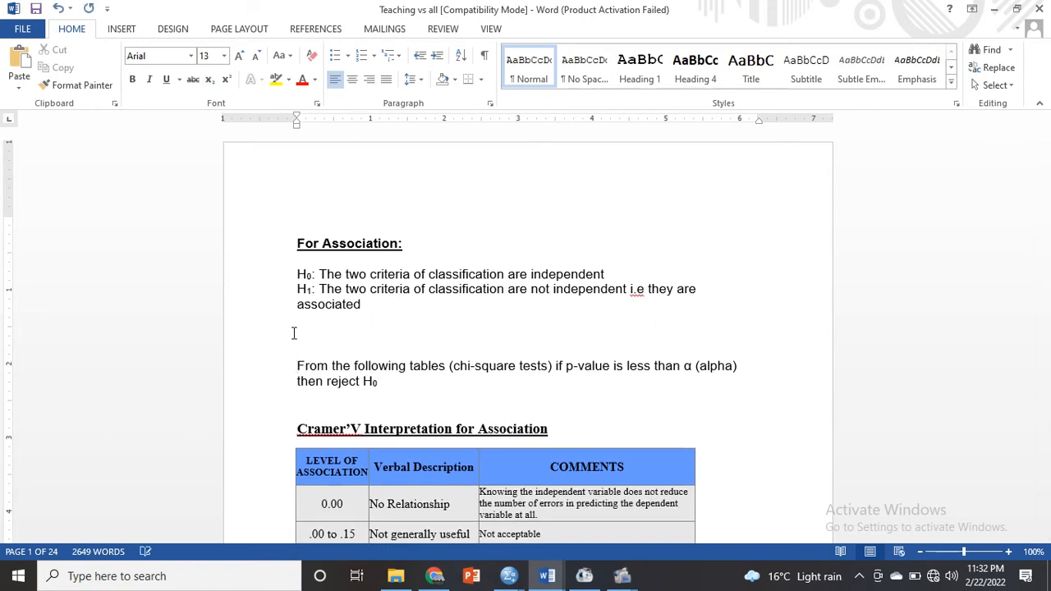
key(Return)
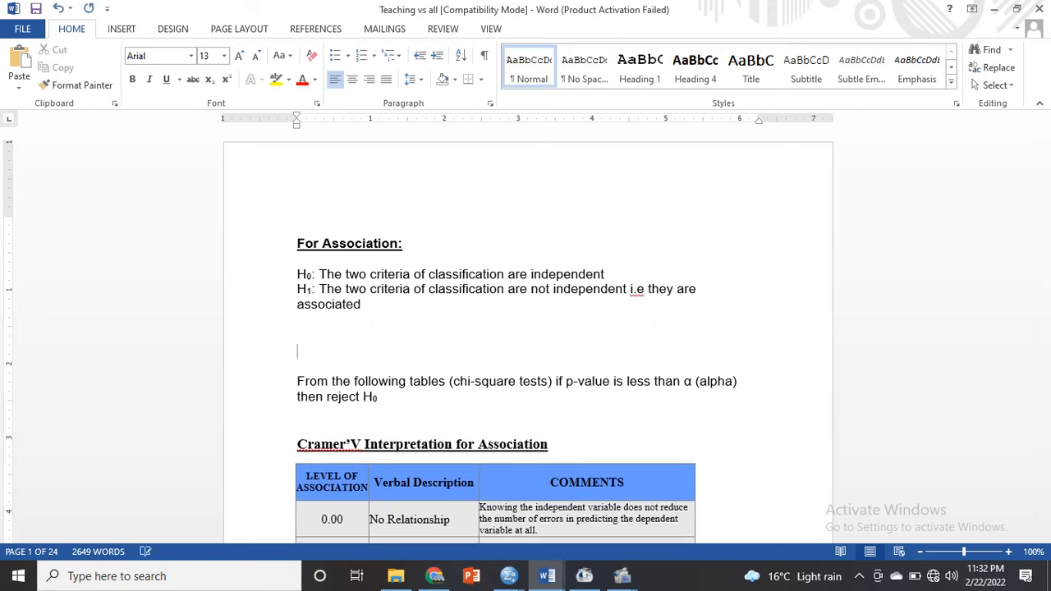
key(ctrl+v)
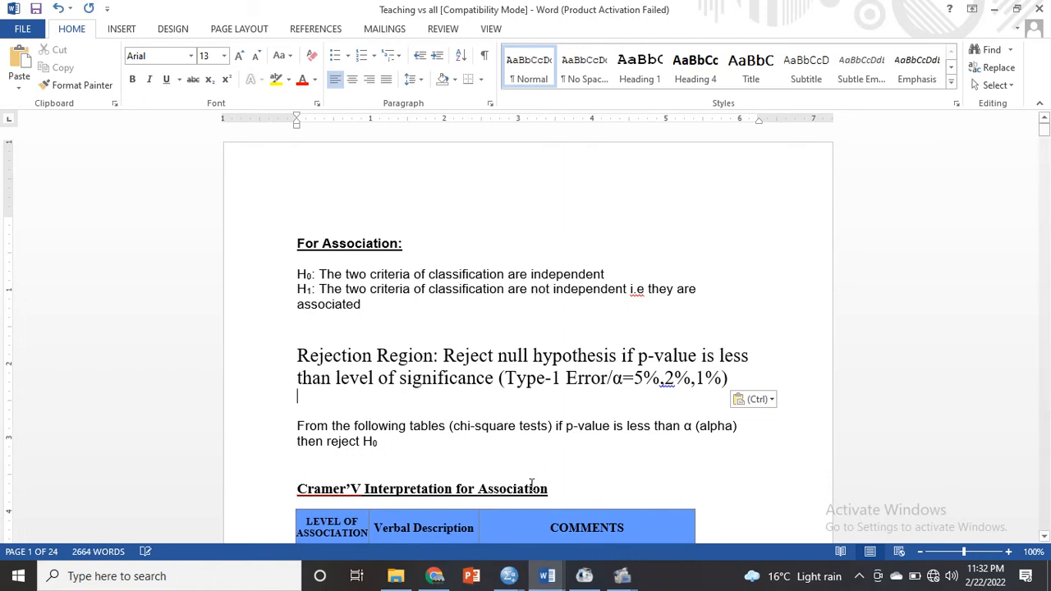
- Switch to the SPSS output and read the significance value of the Pearson Chi-Square test
mouse_move(548, 581)
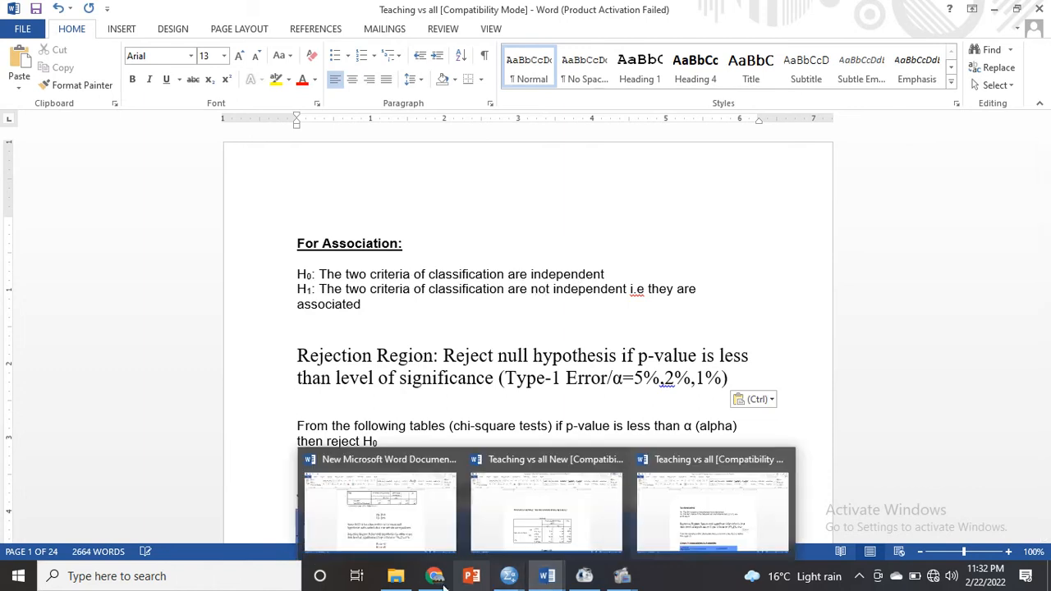
mouse_move(509, 579)
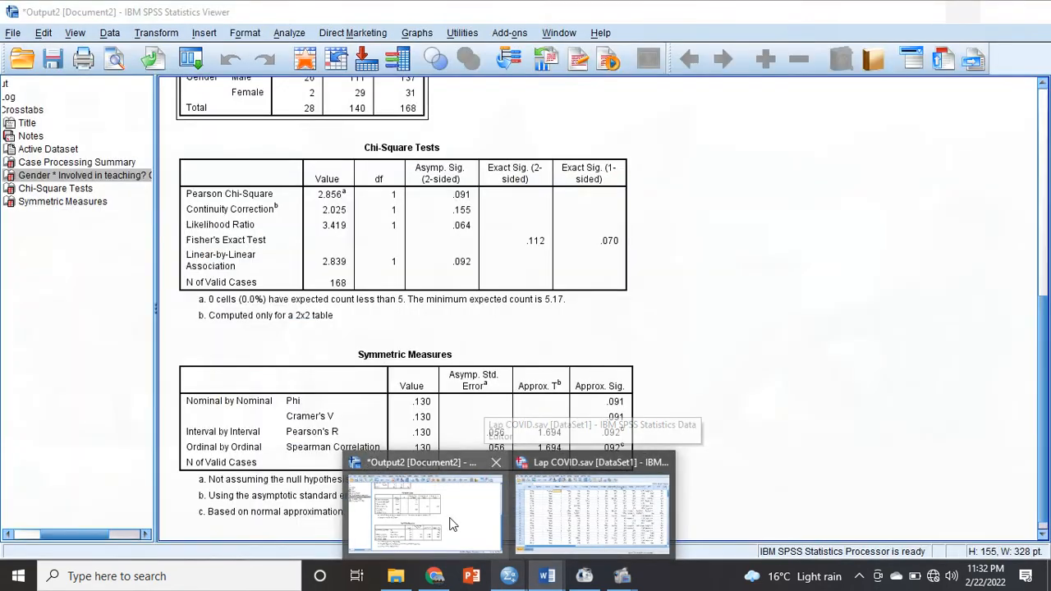
click(427, 513)
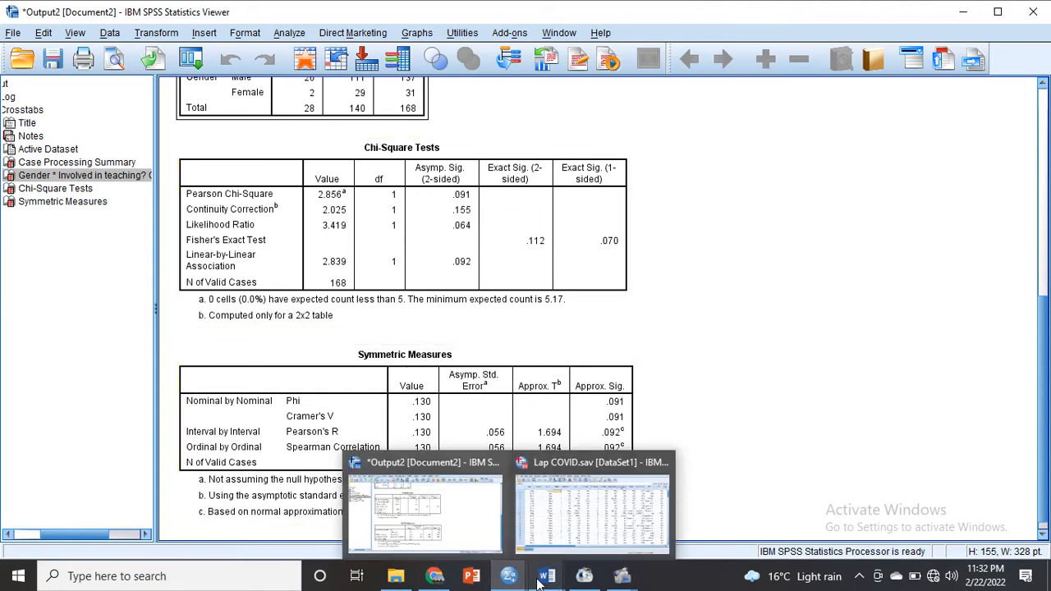
- Back in the Teaching vs all Word document, write "0.09 is not less than 0.05 so" on the blank line above Rejection Region
mouse_move(546, 579)
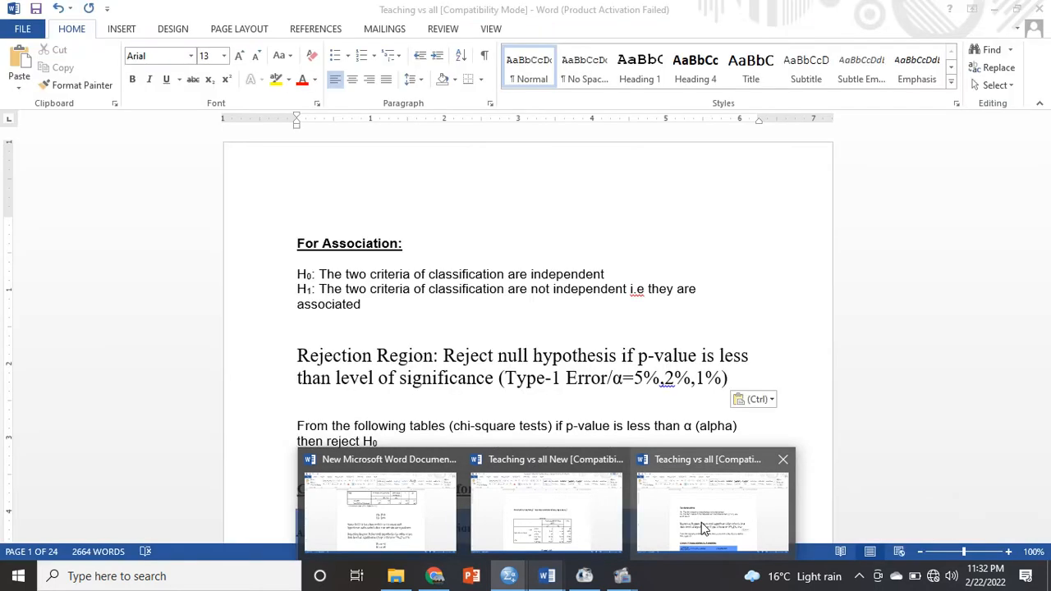
click(587, 501)
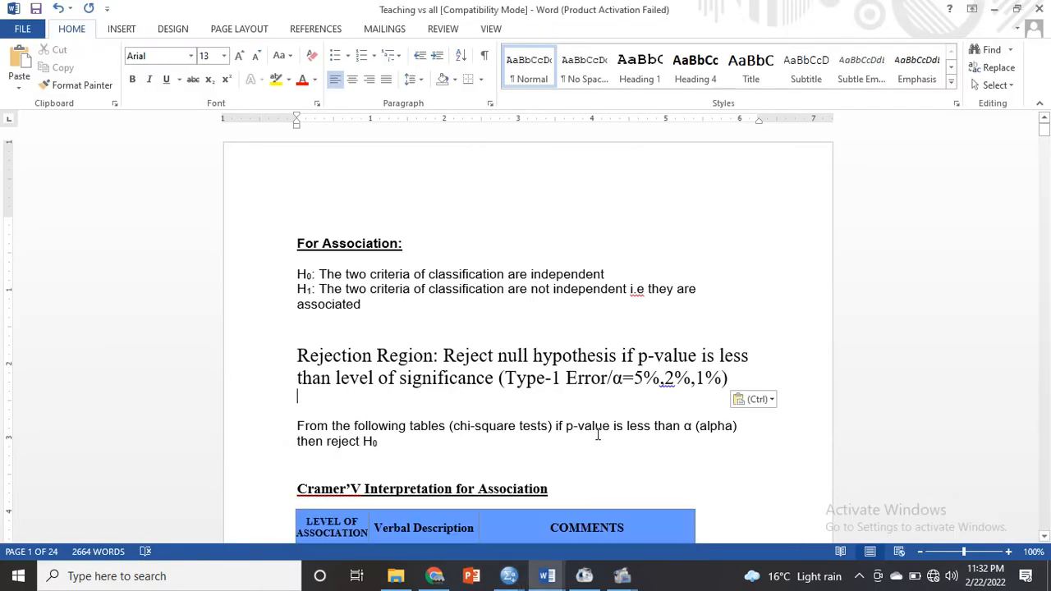
double_click(311, 330)
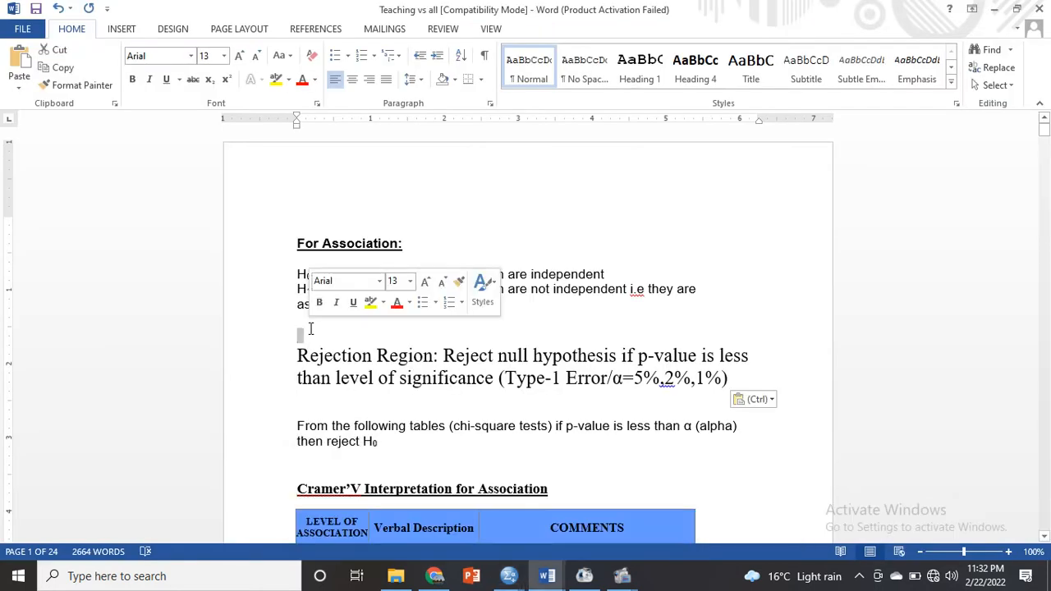
click(310, 330)
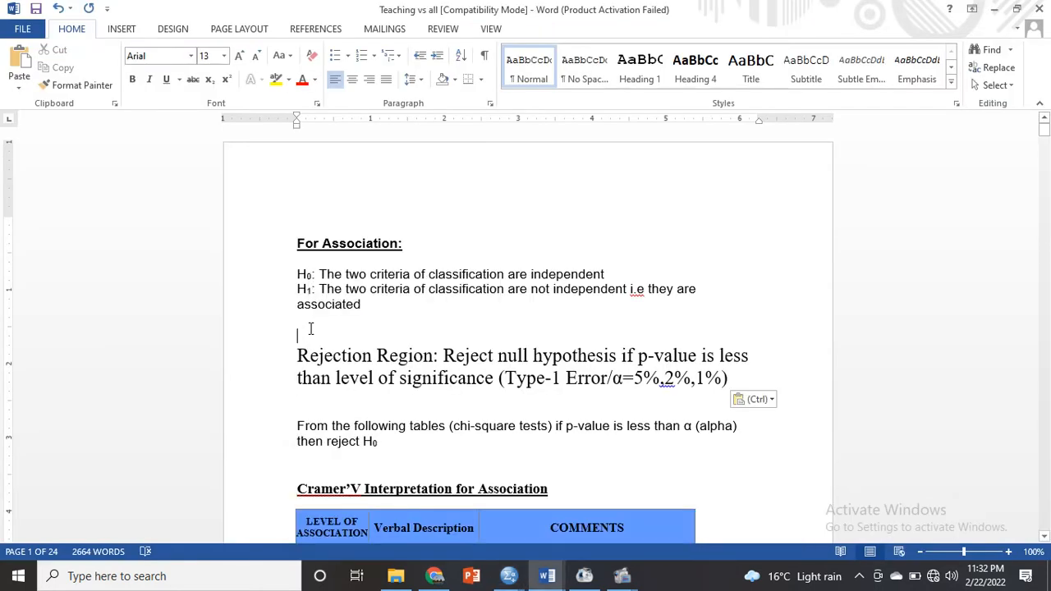
text(0.0)
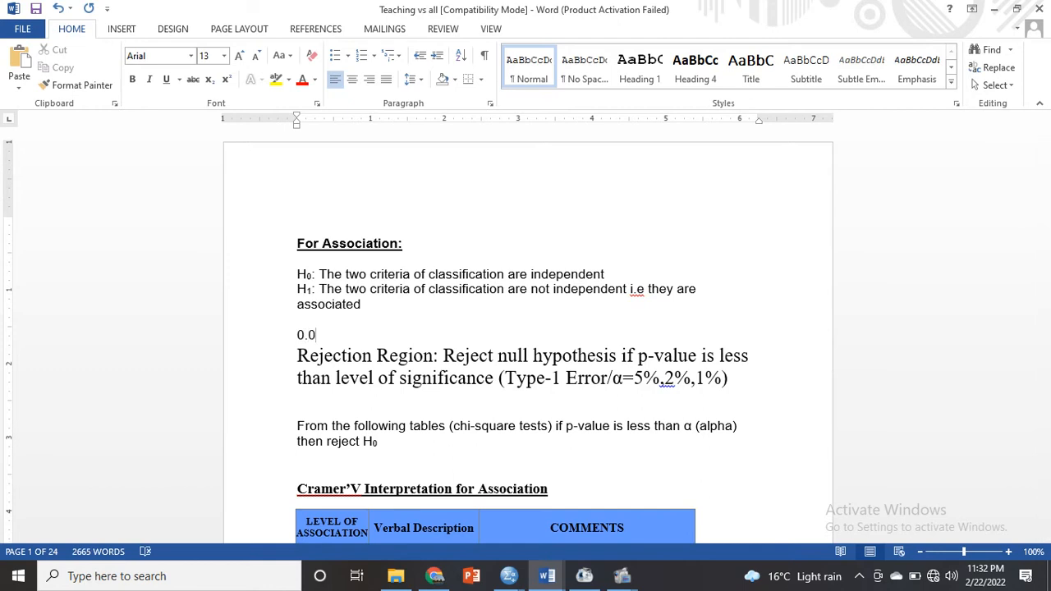
text(9 is not less tha)
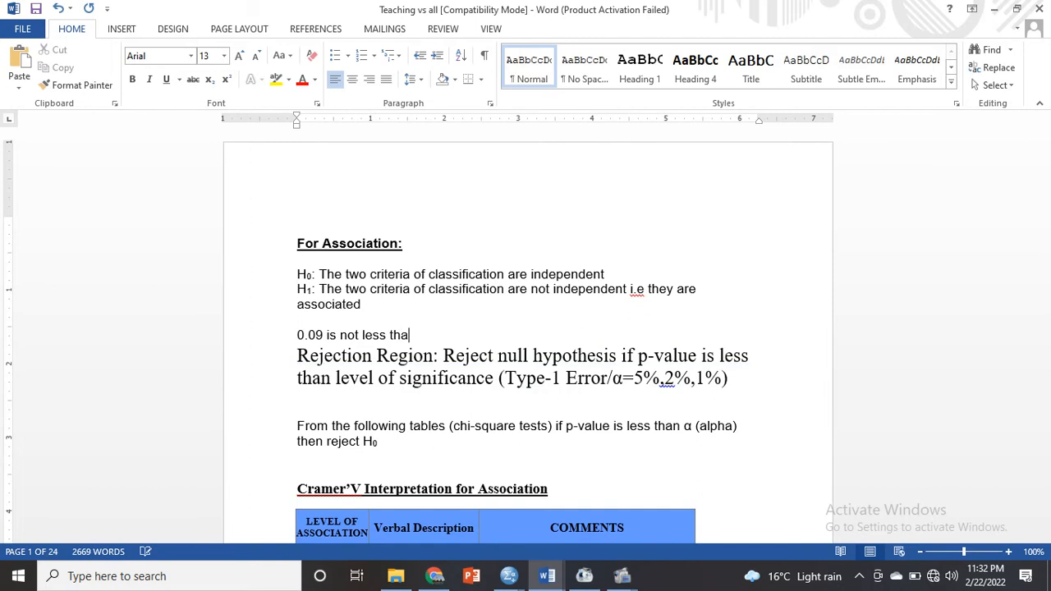
text(n 0.05 so)
- Insert "(p-value)" after 0.09 in the sentence above Rejection Region
click(324, 335)
text(()
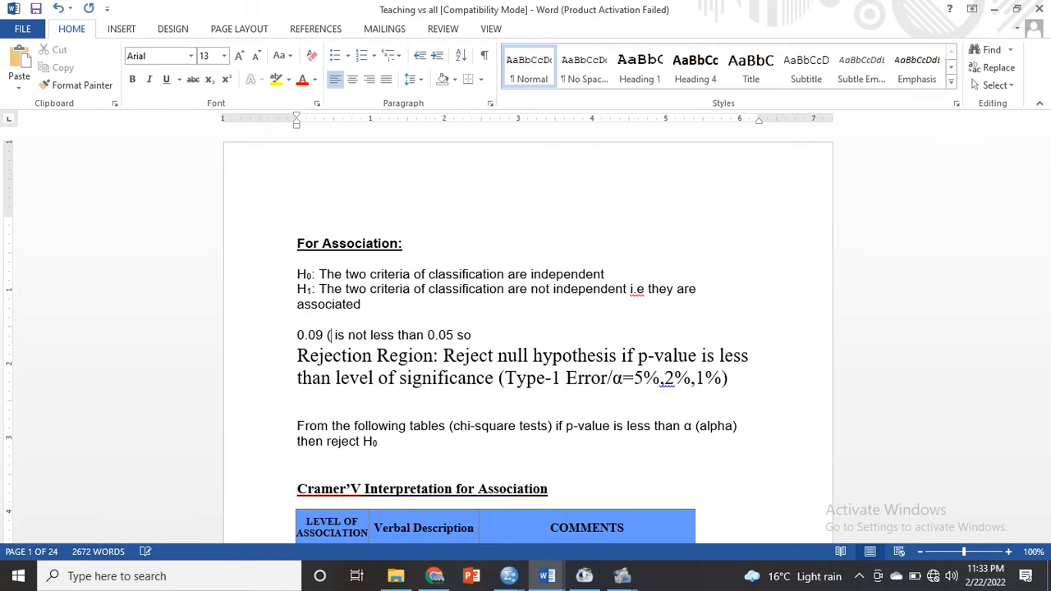
text(p)
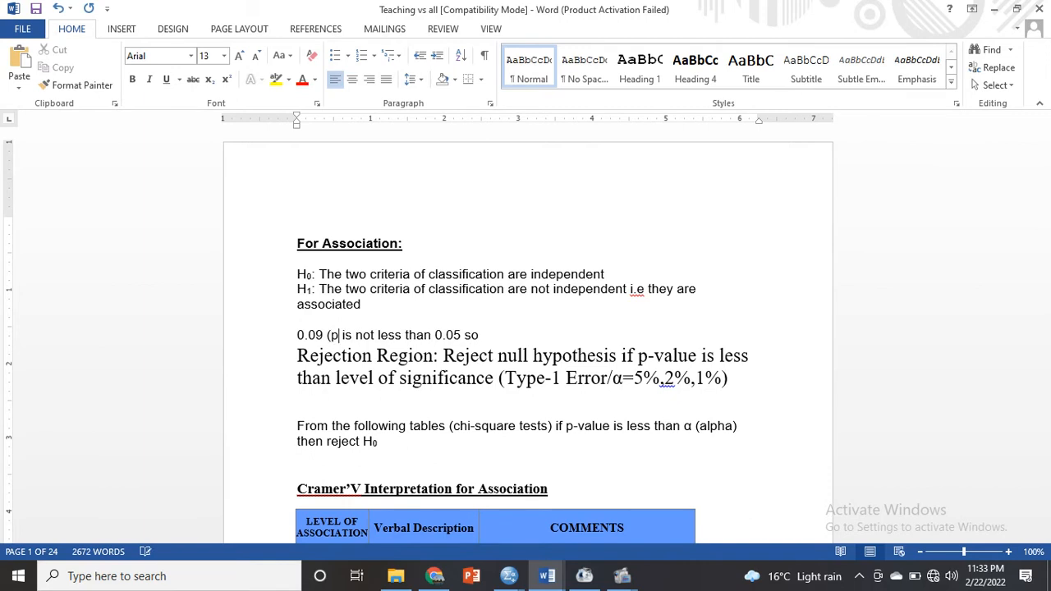
text(-value))
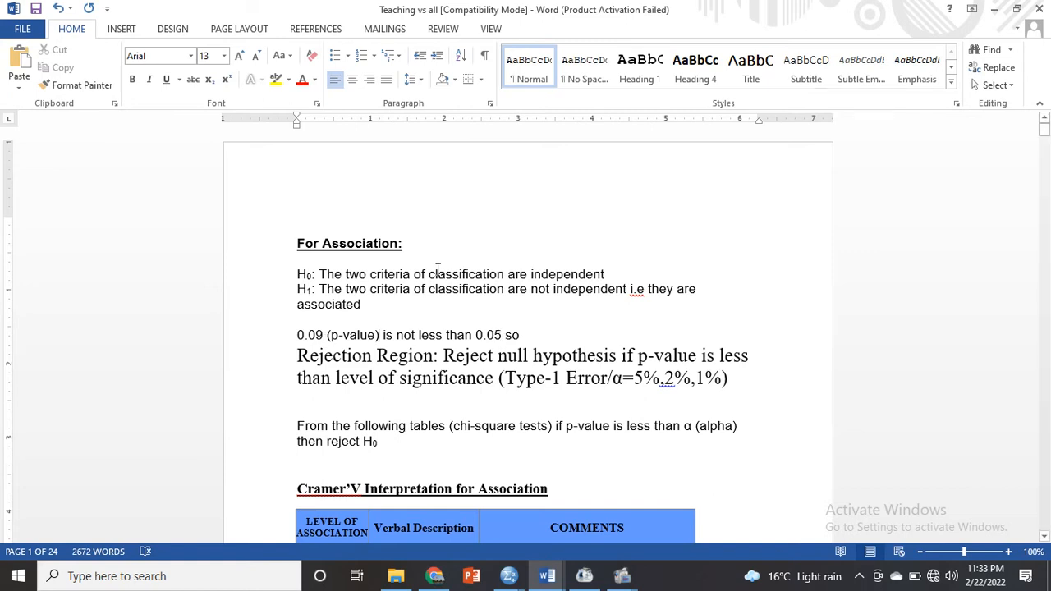
- Complete the sentence after "so" with "null hypothesis will not be rejected."
click(525, 335)
text(null )
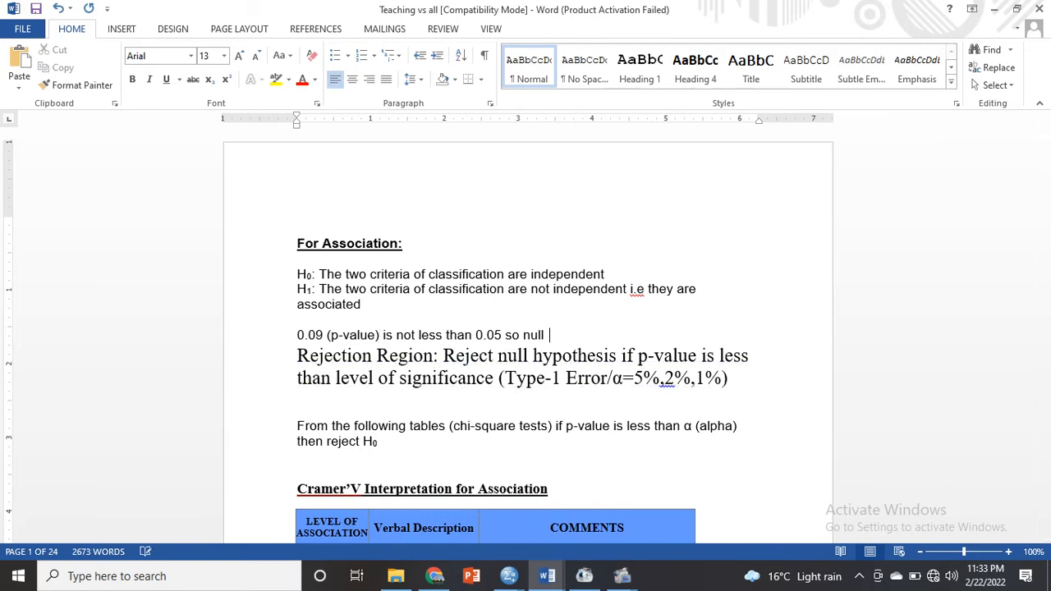
text(hypothese)
key(BackSpace)
text(is will)
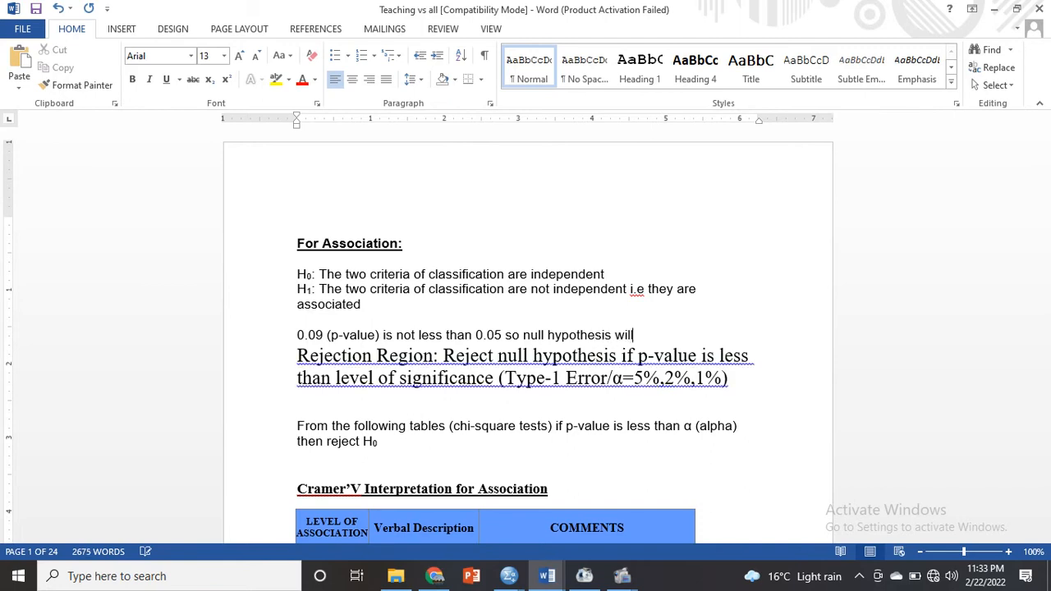
text( not be )
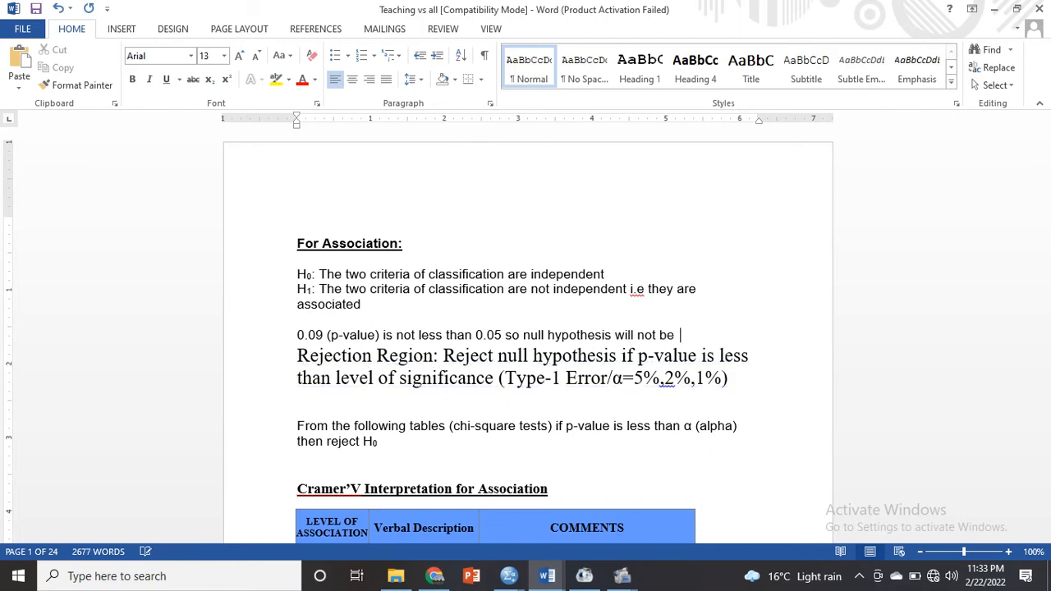
text(rejected.)
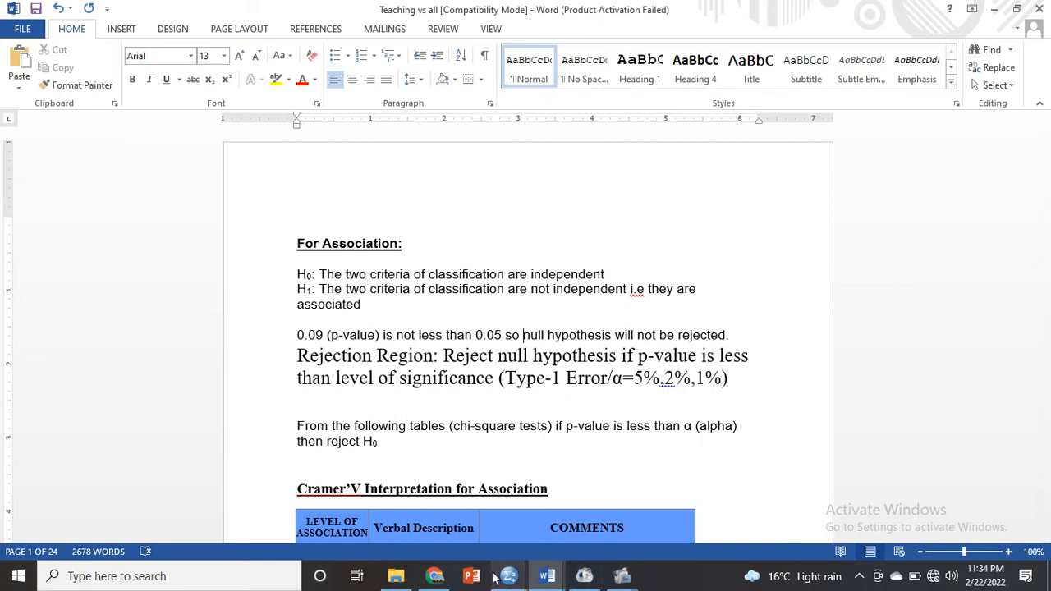
- Check Cramer's V in the SPSS Symmetric Measures table against the Cramer'V Interpretation for Association table in the Teaching vs all Word document
mouse_move(506, 577)
click(450, 543)
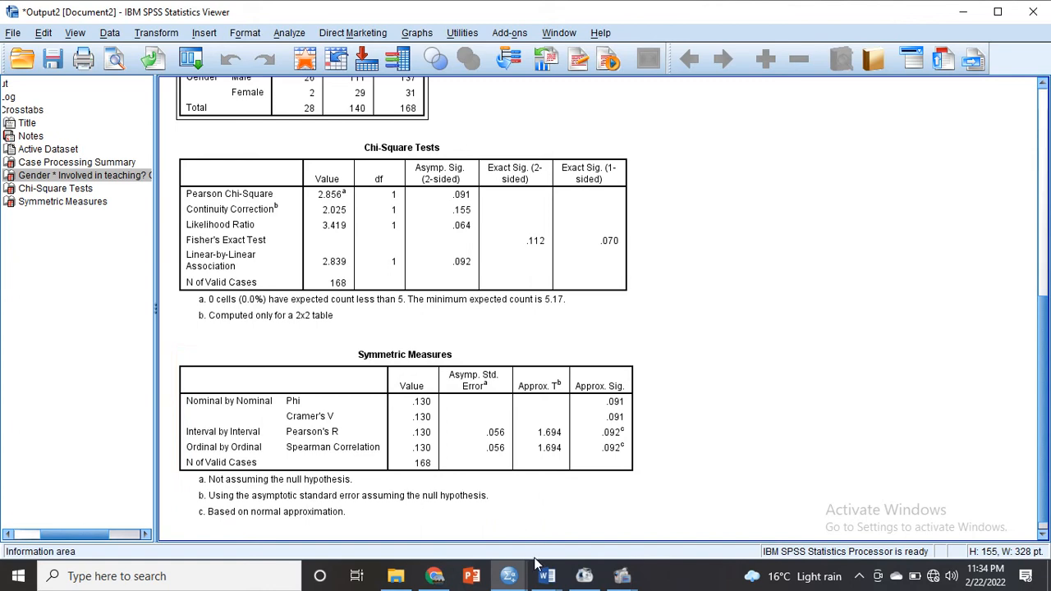
mouse_move(545, 573)
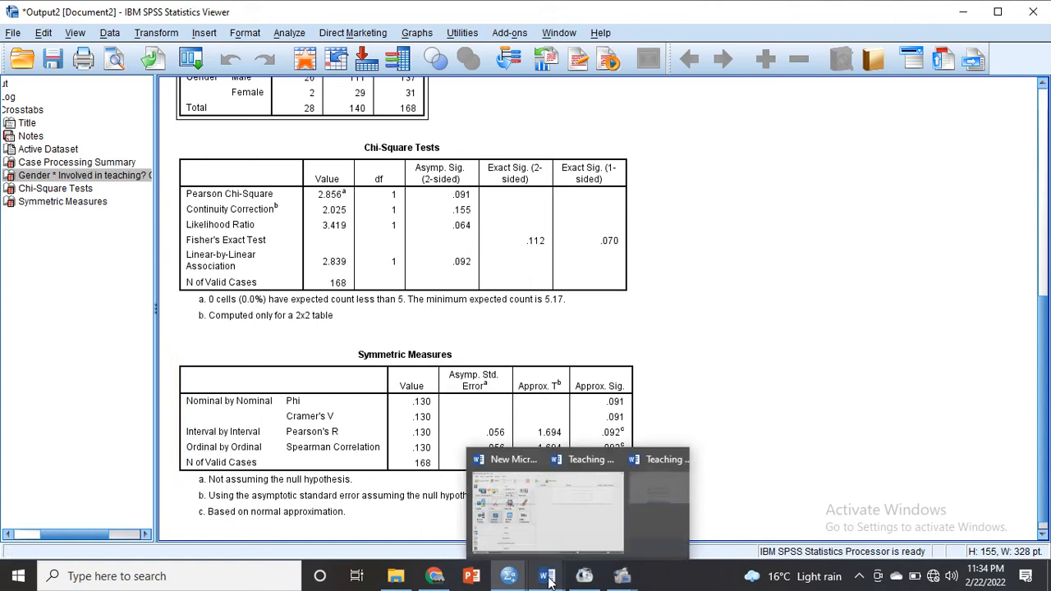
click(662, 538)
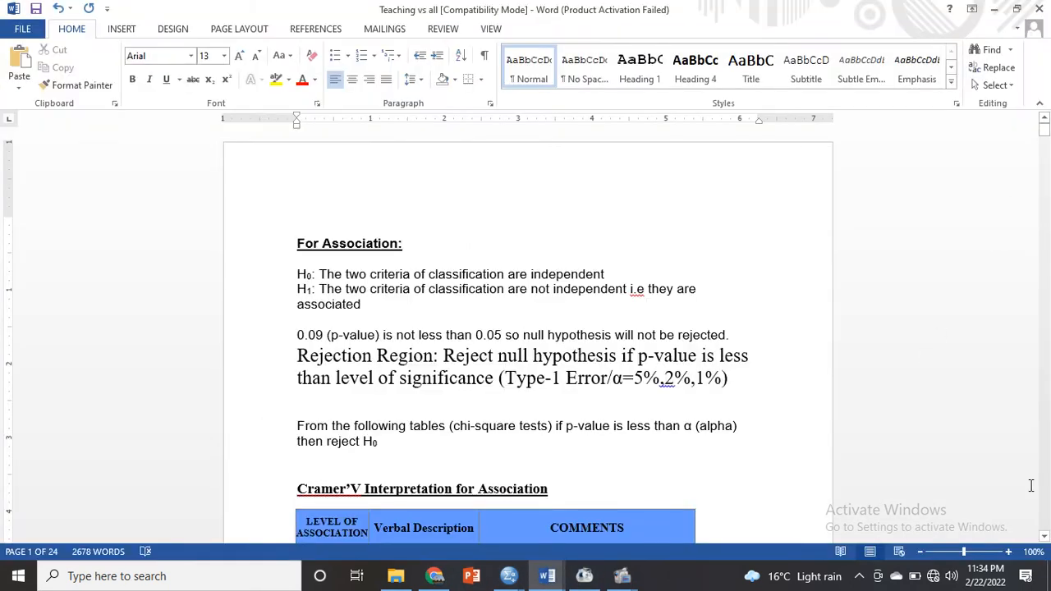
click(1045, 538)
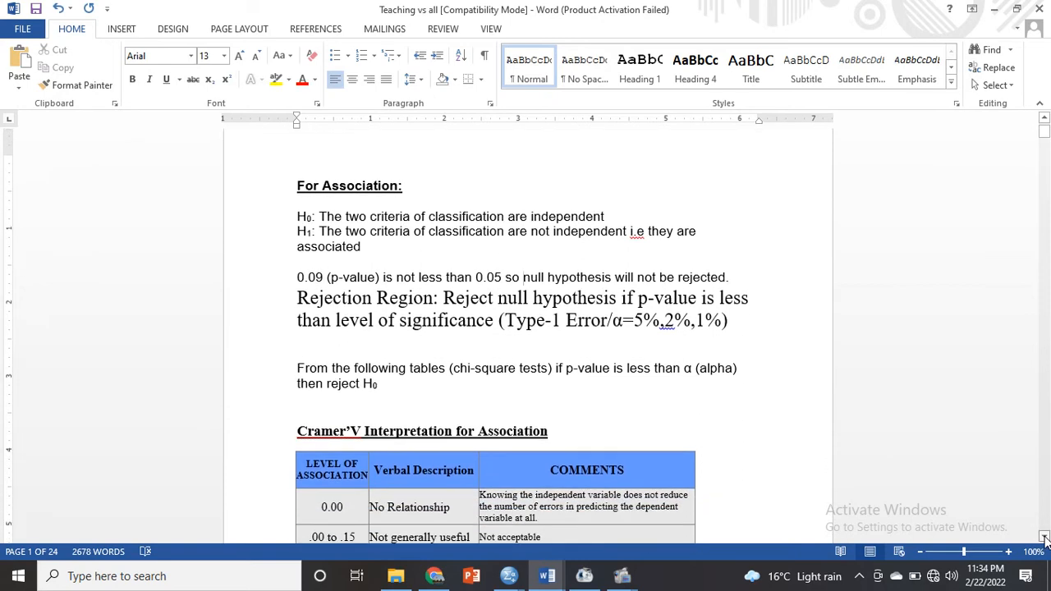
click(1045, 538)
click(1044, 538)
click(1044, 538)
click(1045, 538)
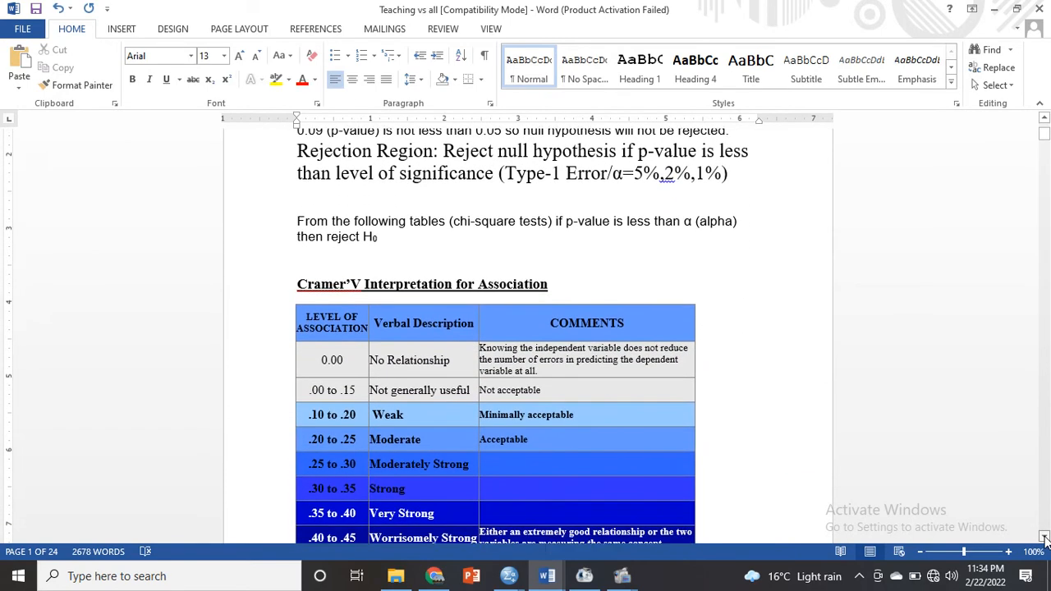
click(1044, 537)
click(1045, 538)
click(1045, 538)
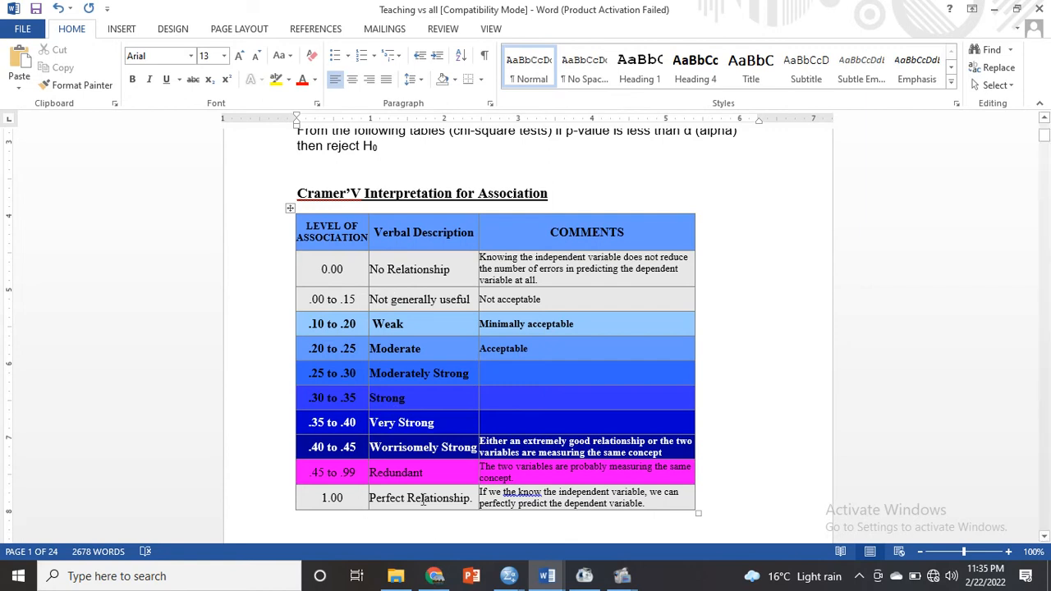
- Switch to the SPSS output, reopen the Crosstabs dialog and remove Involved in teaching? from the columns
mouse_move(552, 582)
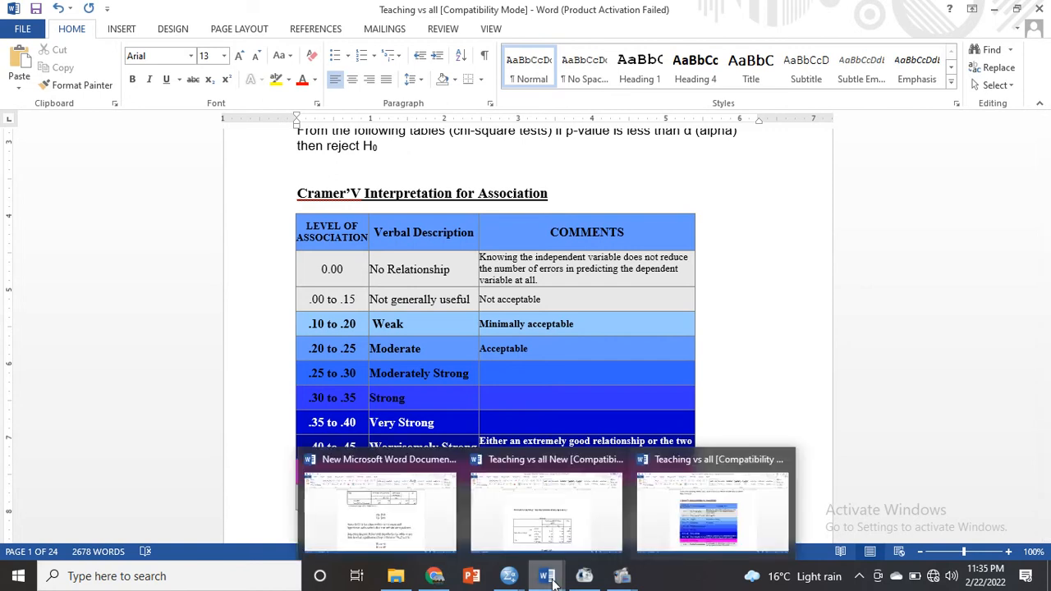
click(460, 533)
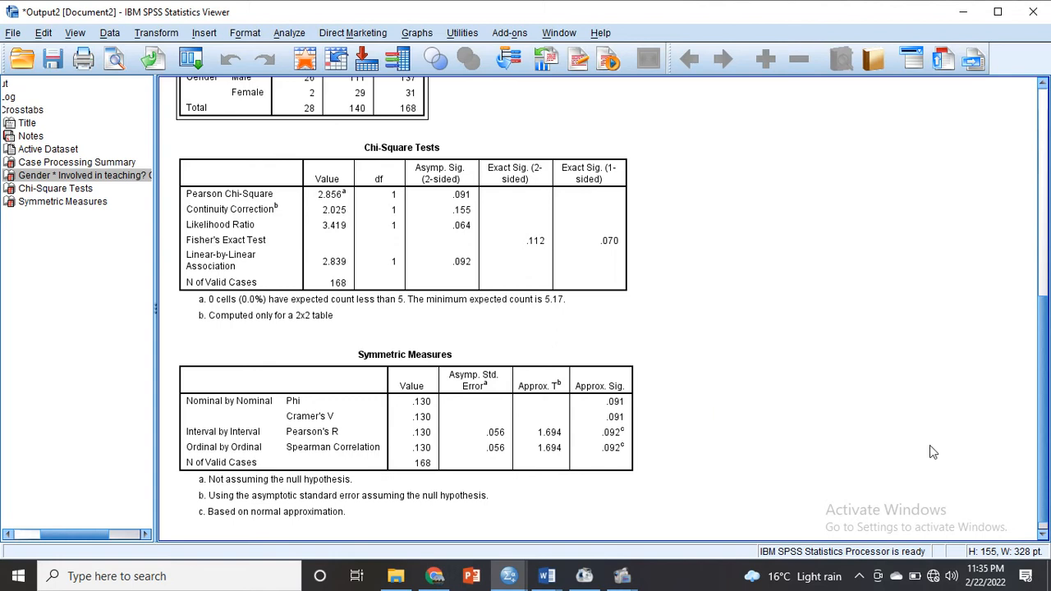
drag(1044, 493, 1045, 294)
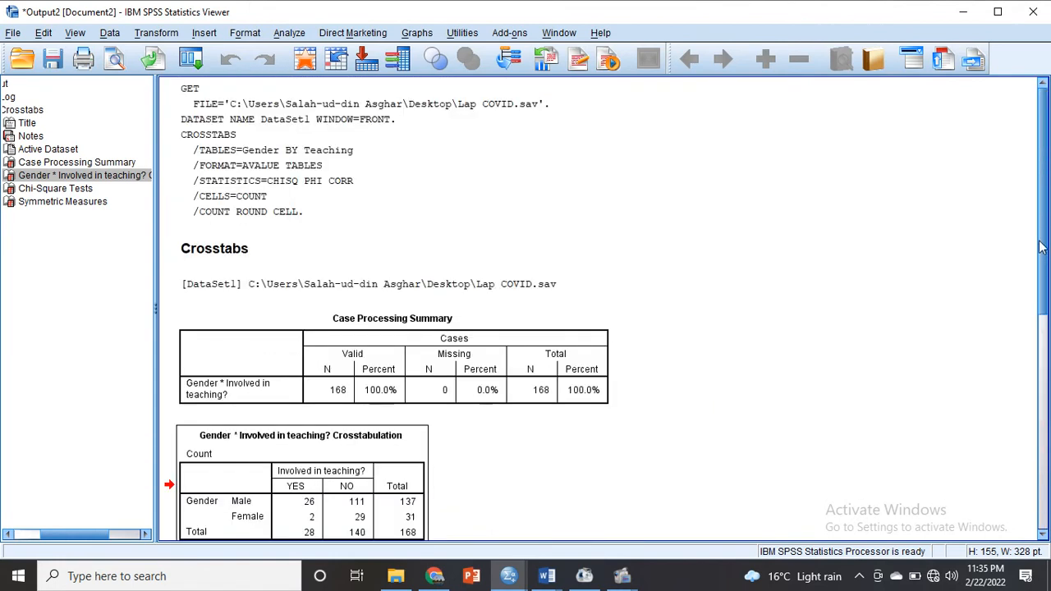
click(196, 65)
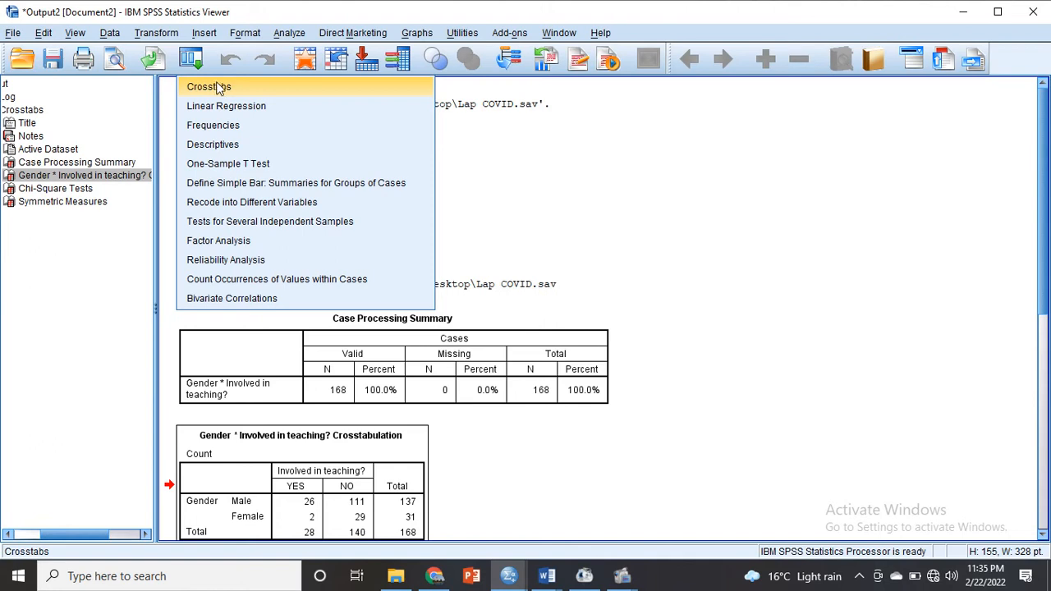
click(215, 88)
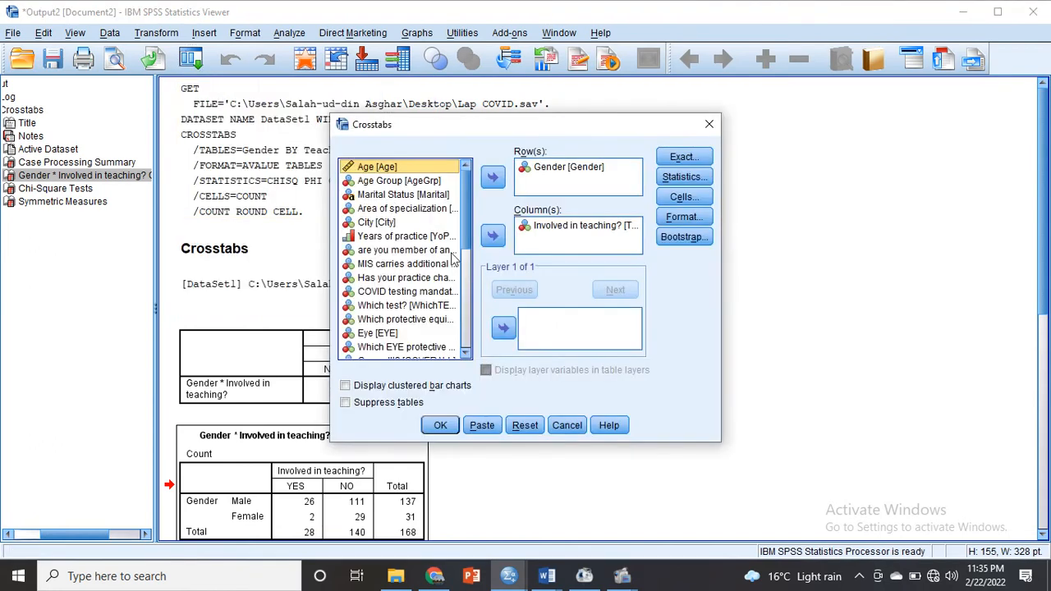
click(562, 227)
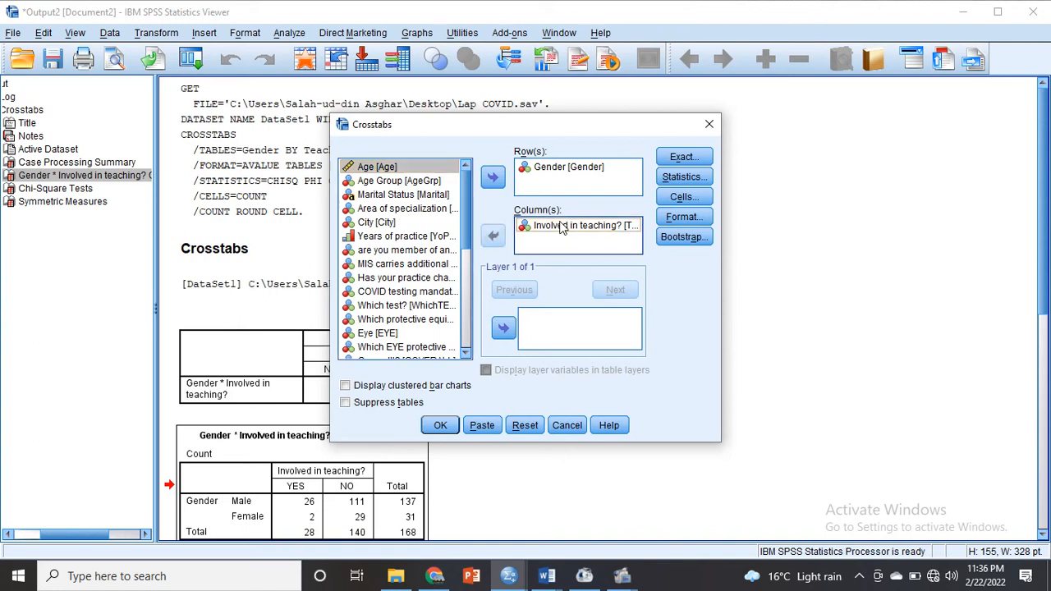
click(493, 236)
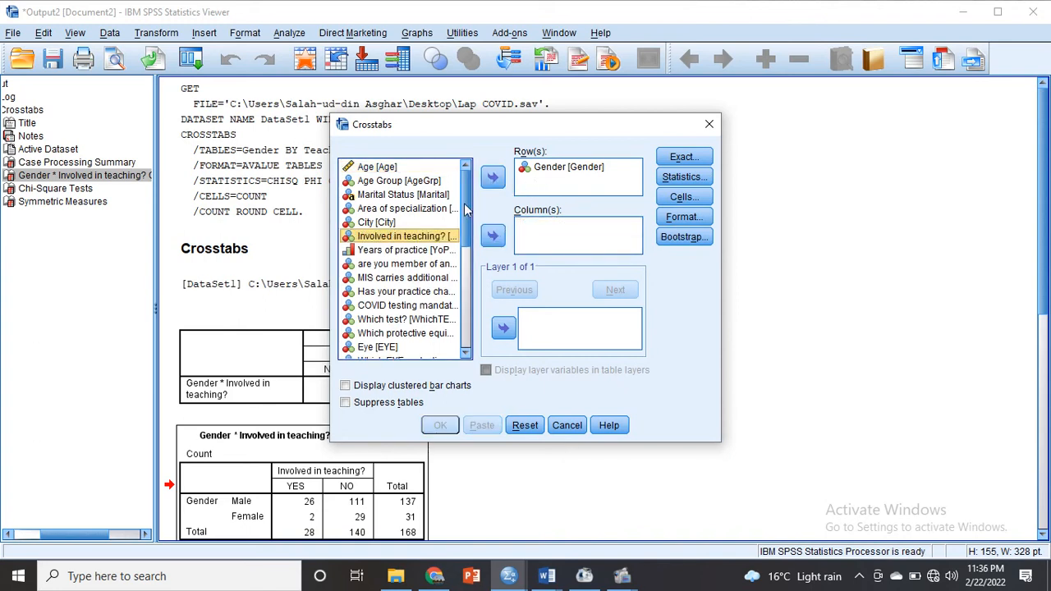
- Add all variables from Marital Status through YearofP, except Eye, as crosstab columns against the Gender row
click(400, 183)
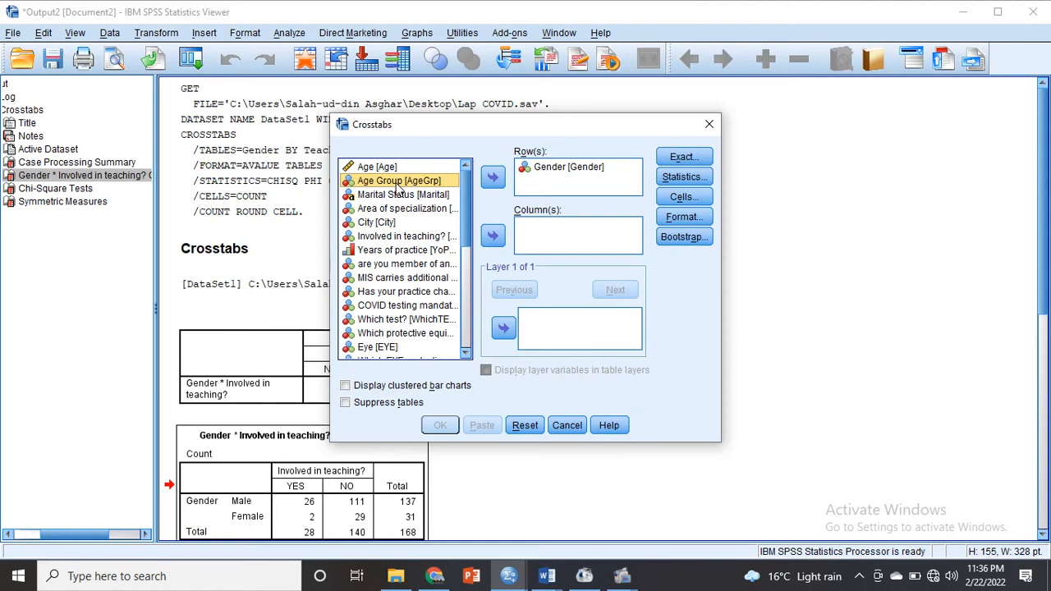
key(shift+Down)
key(shift+Down)
key(shift+Down)
key(shift+Down)
click(401, 194)
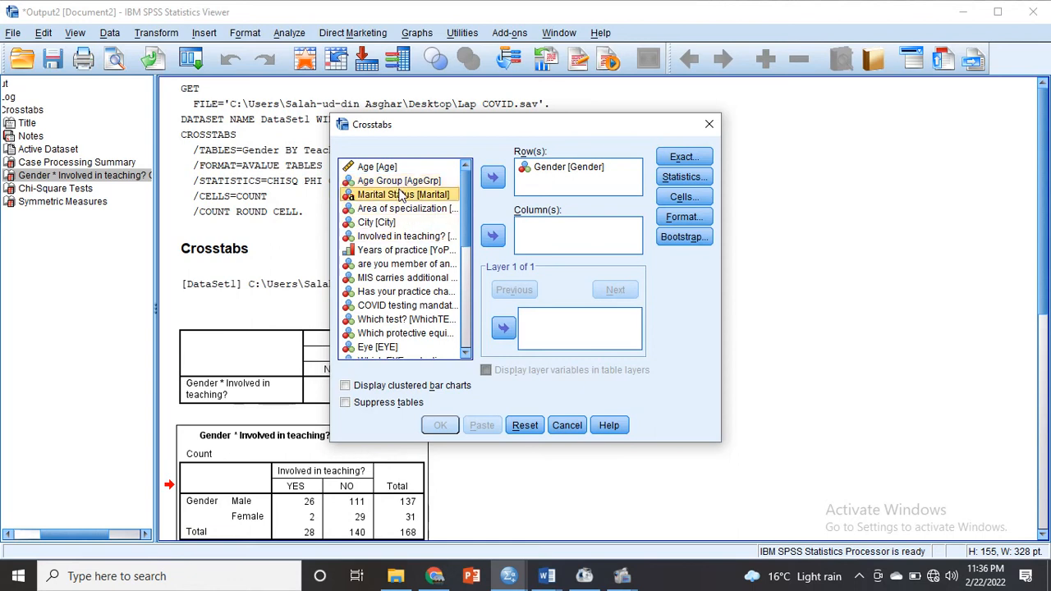
key(shift+Down)
key(shift+Down)
key(shift+Down)
key(shift+Down)
key(shift+Down)
key(shift+Down)
key(shift+Down)
key(shift+Down)
key(shift+Down)
key(shift+Down)
key(shift+Down)
key(shift+Down)
key(shift+Down)
key(shift+Down)
key(shift+Down)
key(shift+Down)
key(shift+Down)
key(shift+Down)
key(shift+Down)
key(shift+Down)
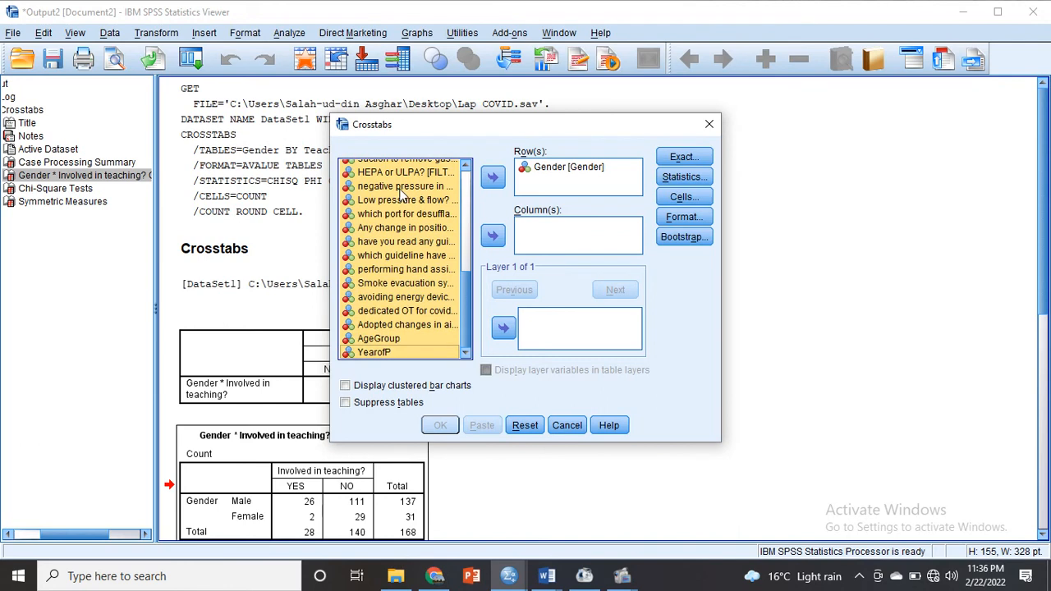
drag(465, 303, 468, 196)
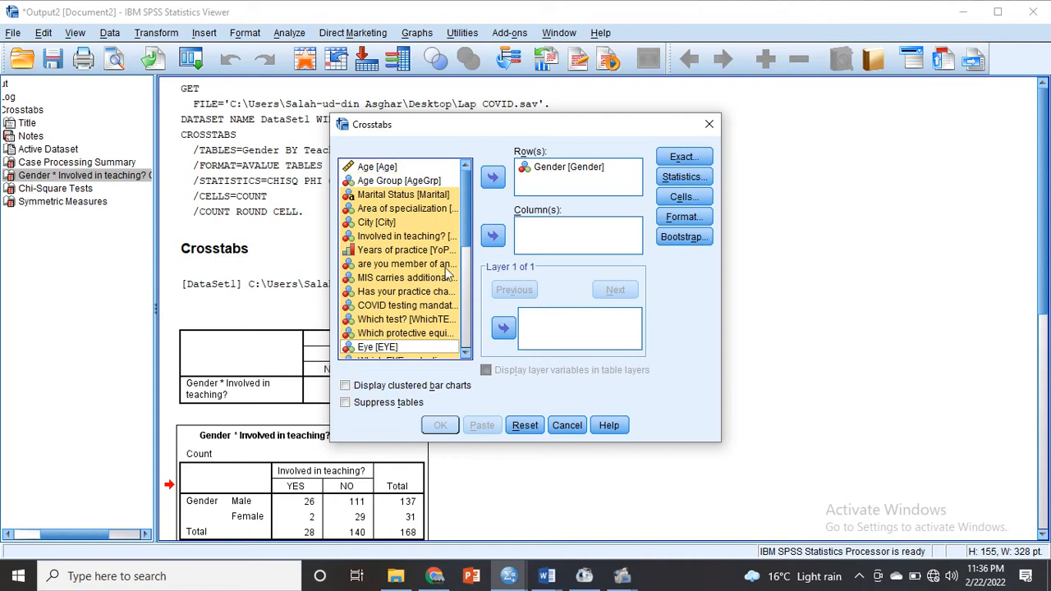
drag(466, 251, 464, 283)
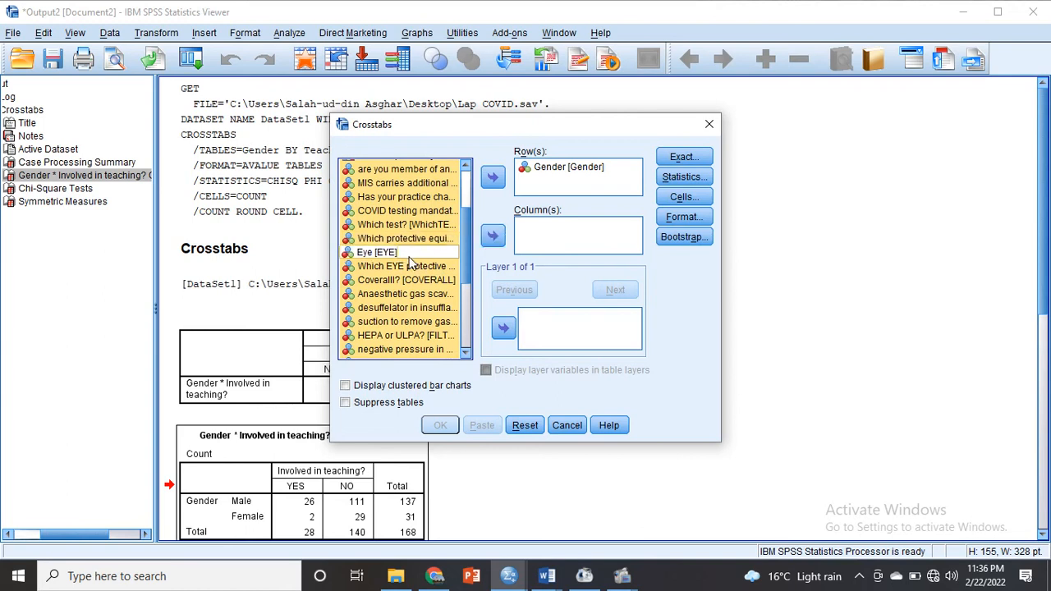
click(493, 235)
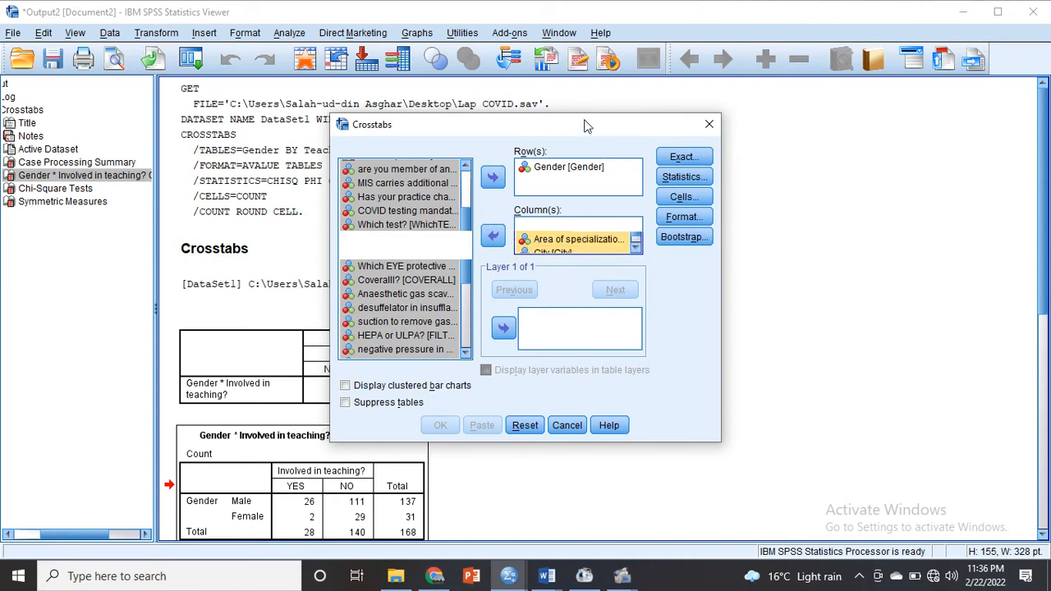
drag(585, 125, 472, 127)
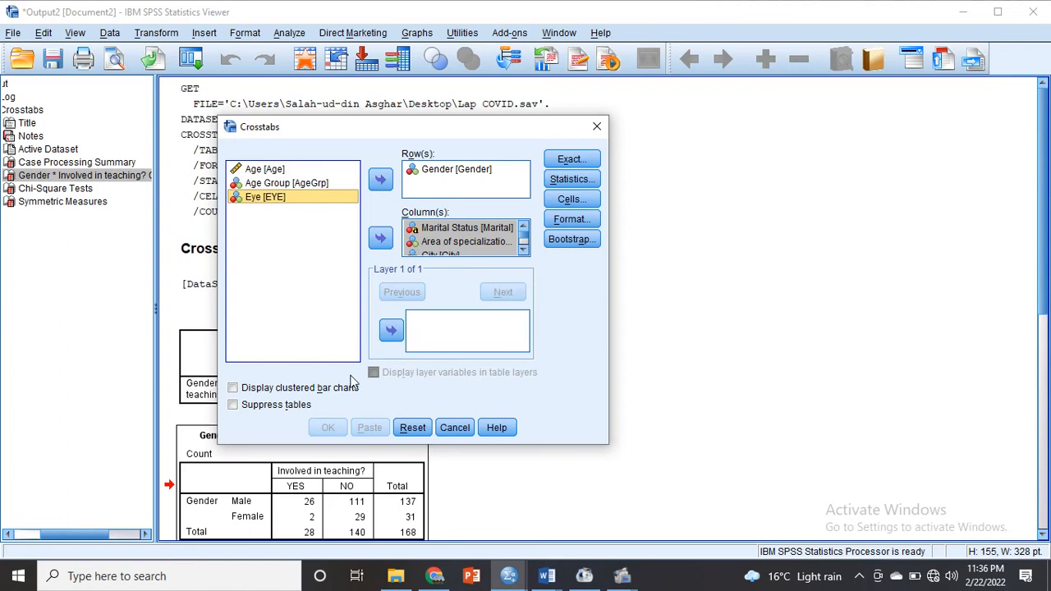
- Review the crosstabs Statistics options and run the analysis of Gender against the chosen column variables
click(572, 180)
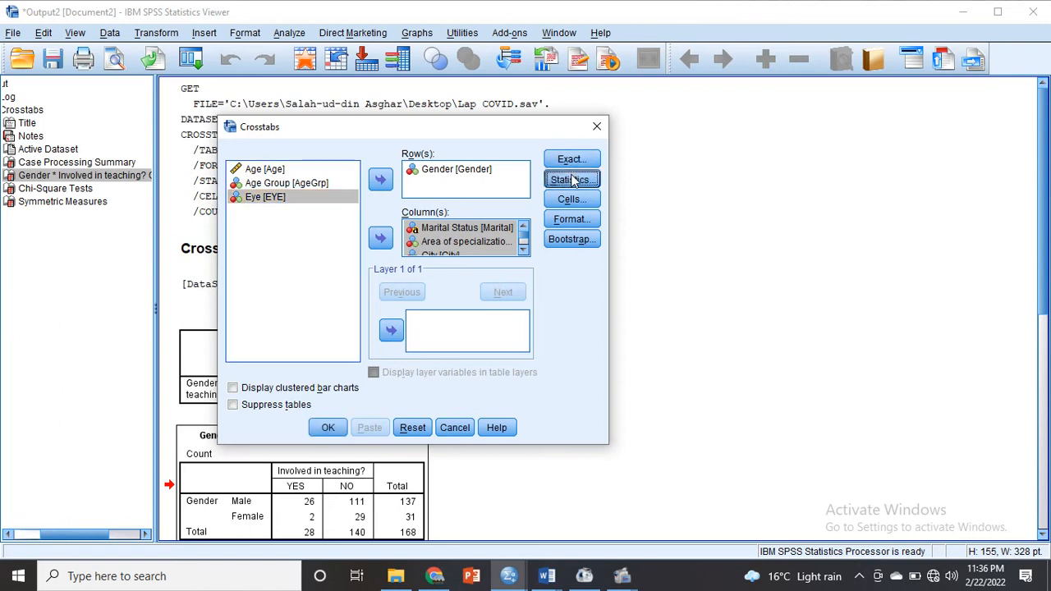
click(474, 397)
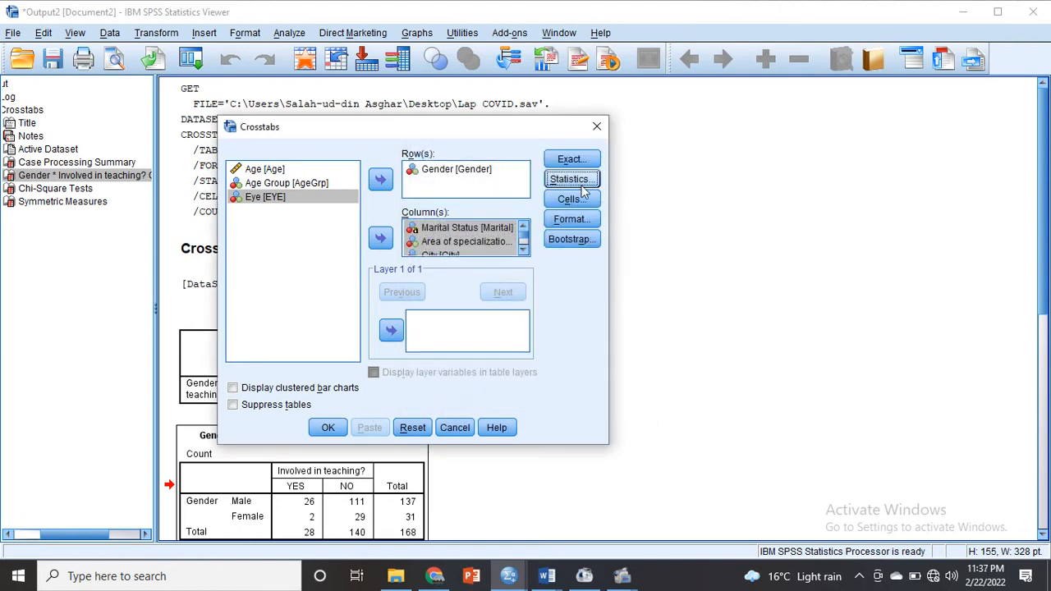
click(328, 430)
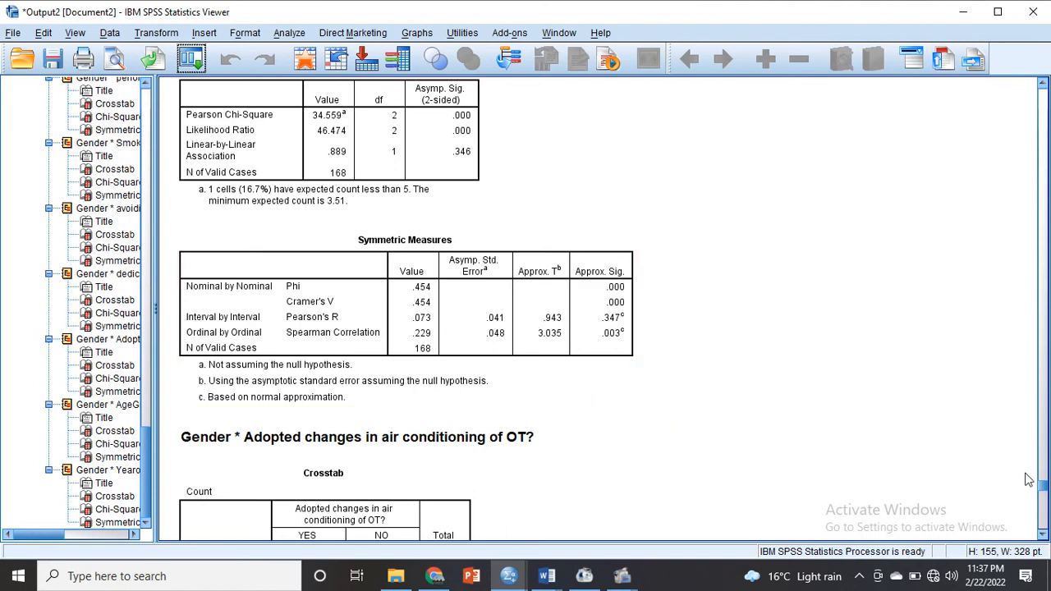
- Review the Case Processing Summary at the start of the new crosstabs output
drag(1043, 486, 1043, 121)
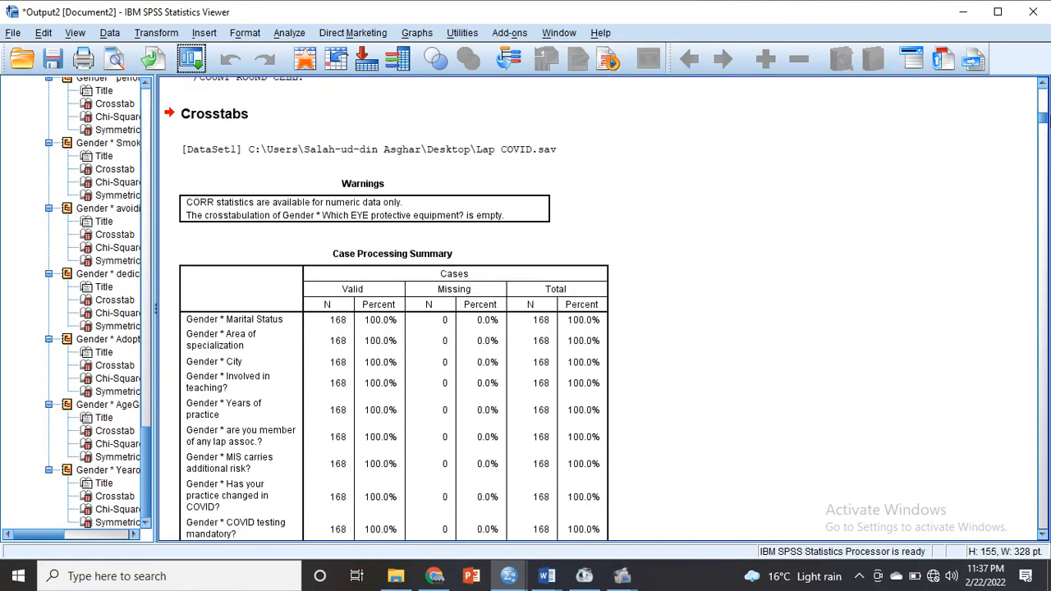
drag(1043, 121, 1049, 121)
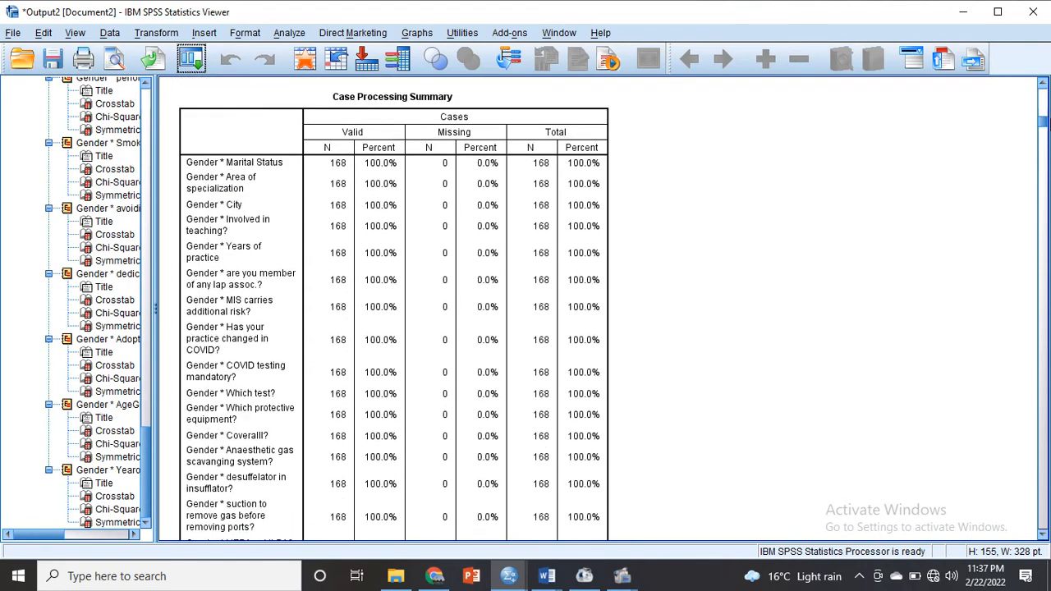
click(593, 103)
drag(1047, 132, 1047, 135)
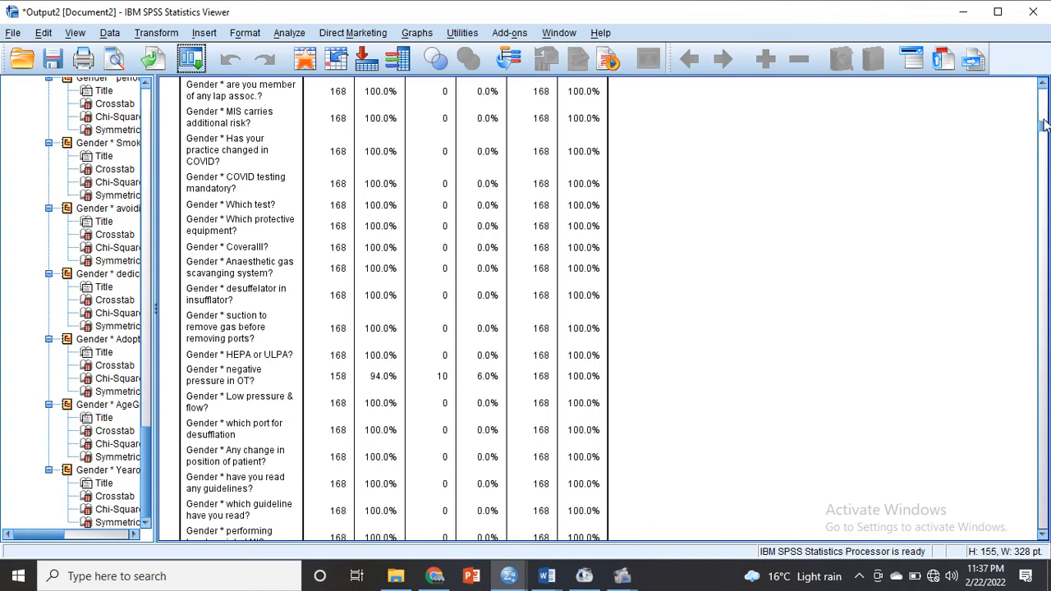
- Examine the crosstab, Chi-Square Tests and Symmetric Measures tables for Gender by Marital Status
drag(1043, 124, 1044, 141)
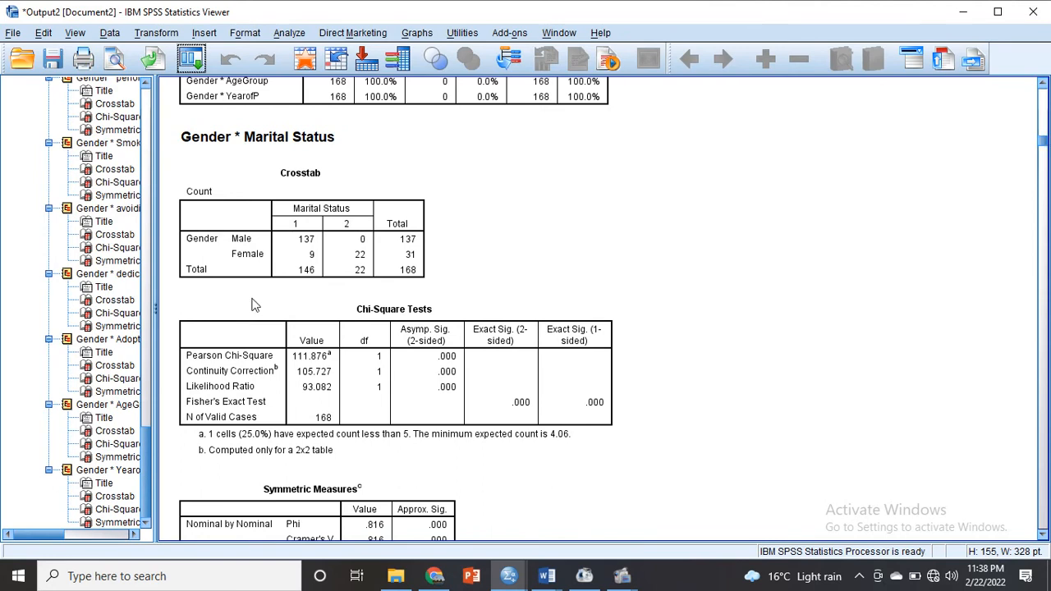
click(384, 250)
click(493, 338)
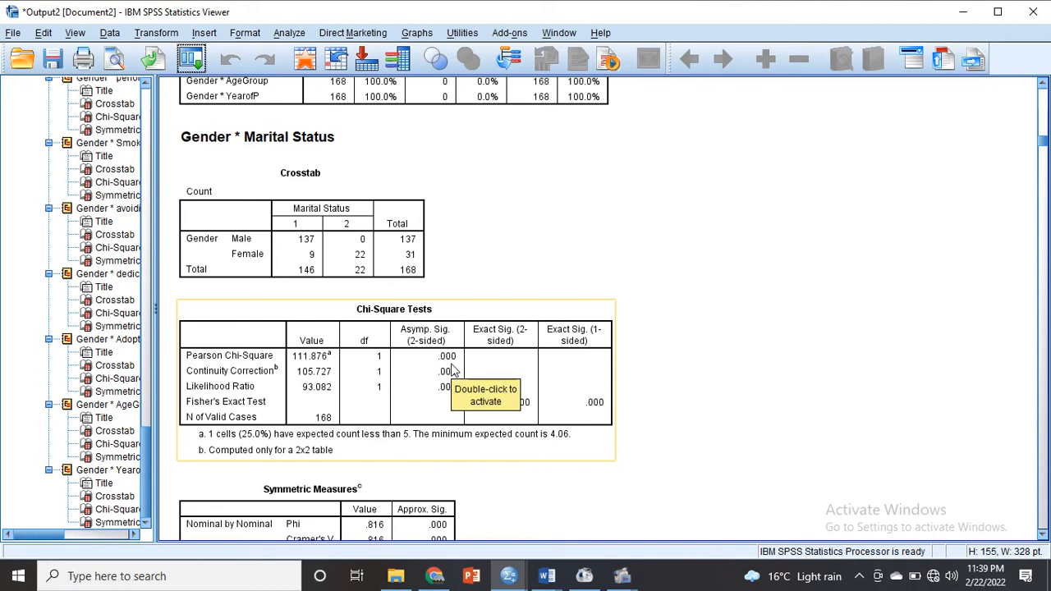
click(382, 261)
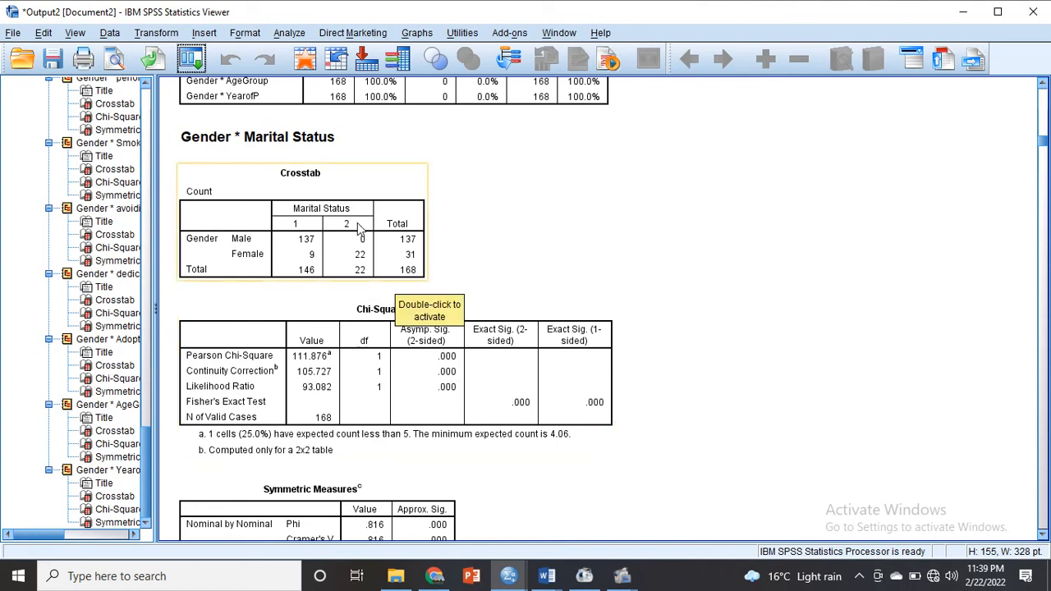
click(496, 206)
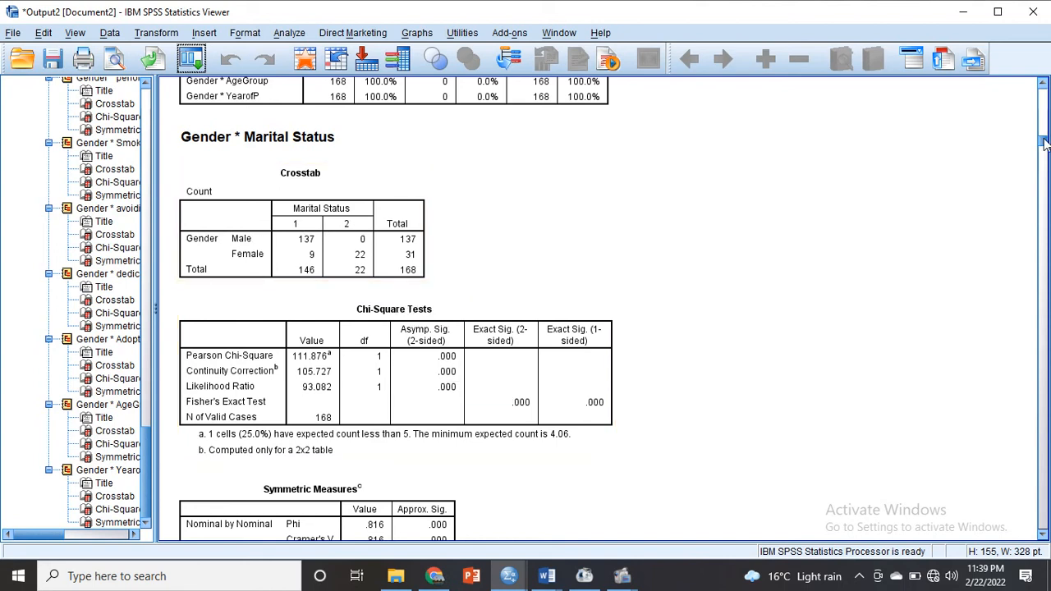
scroll(1046, 145, down, 3)
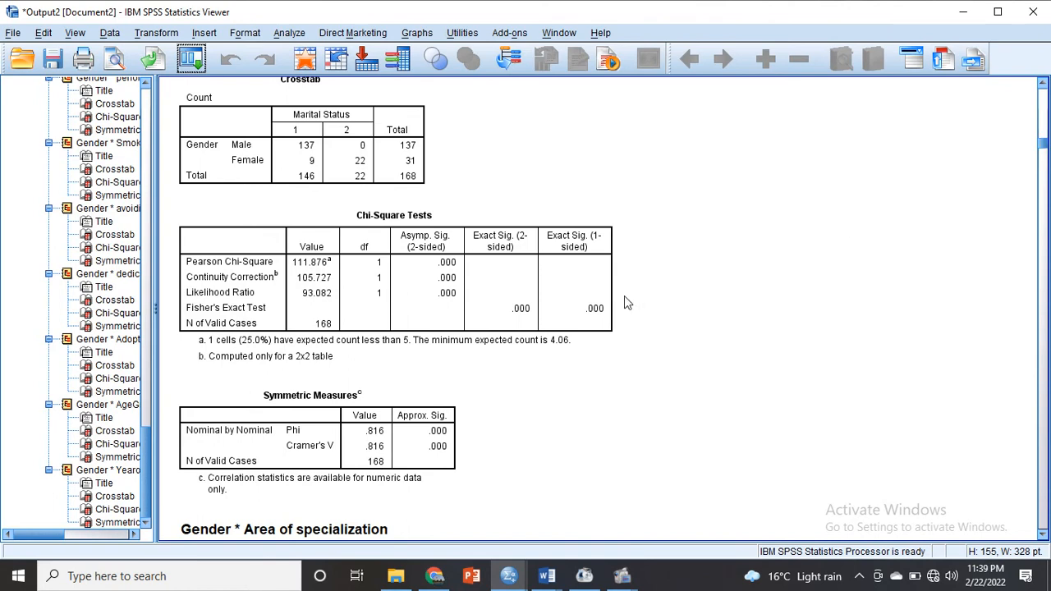
click(392, 442)
drag(1044, 145, 1044, 150)
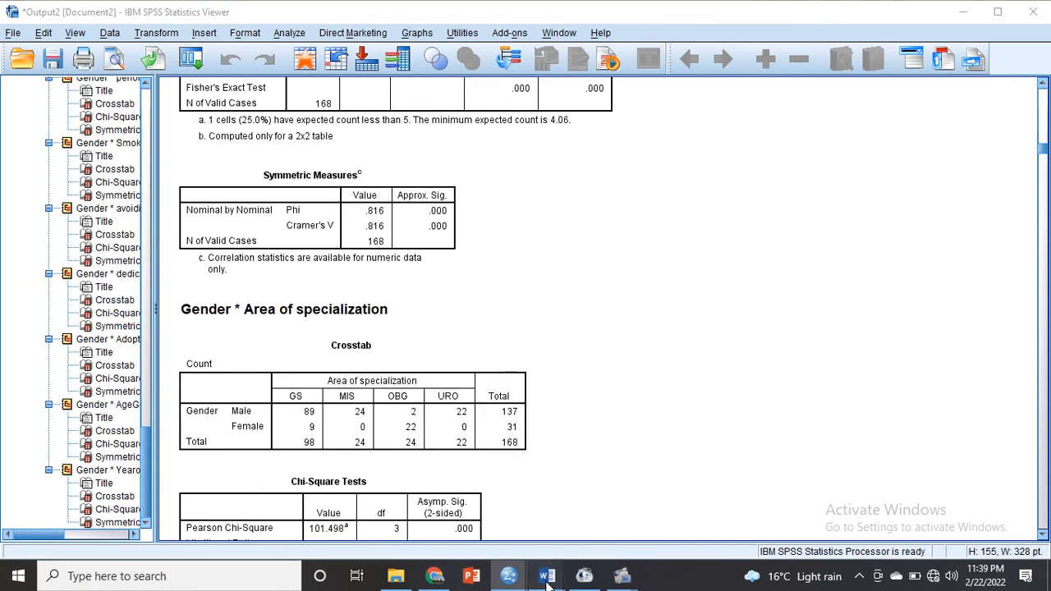
- Look up the Cramer's V strength in the Teaching vs all Word document's interpretation table and return to the SPSS output
click(678, 527)
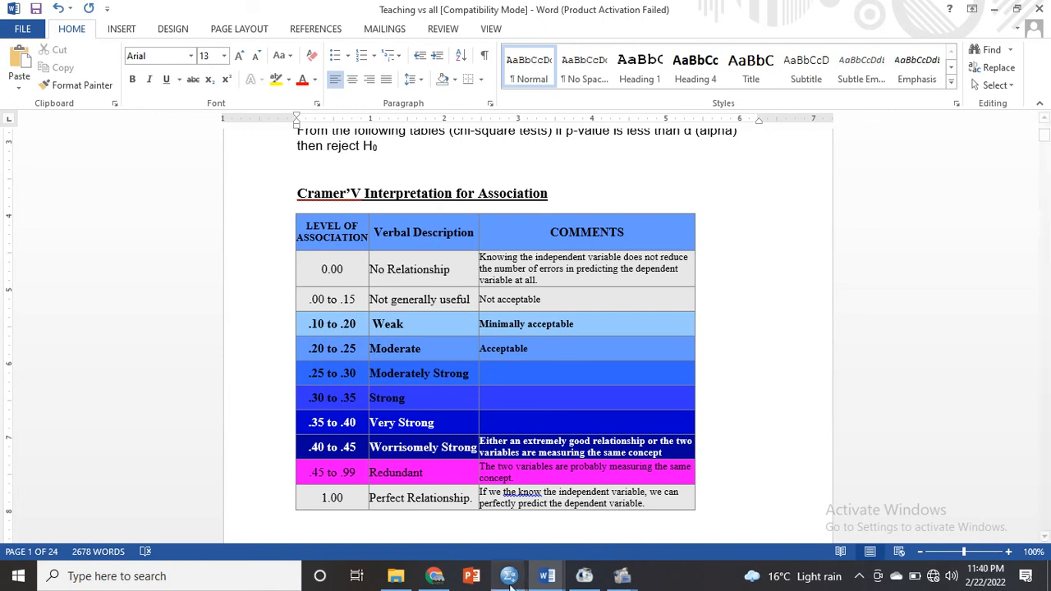
mouse_move(528, 572)
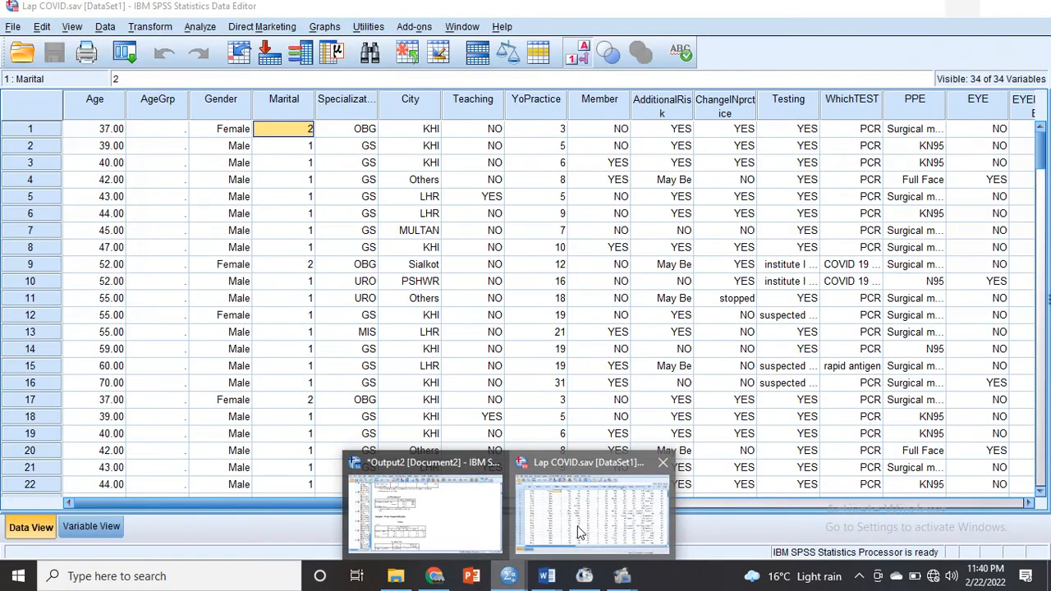
click(591, 513)
click(450, 533)
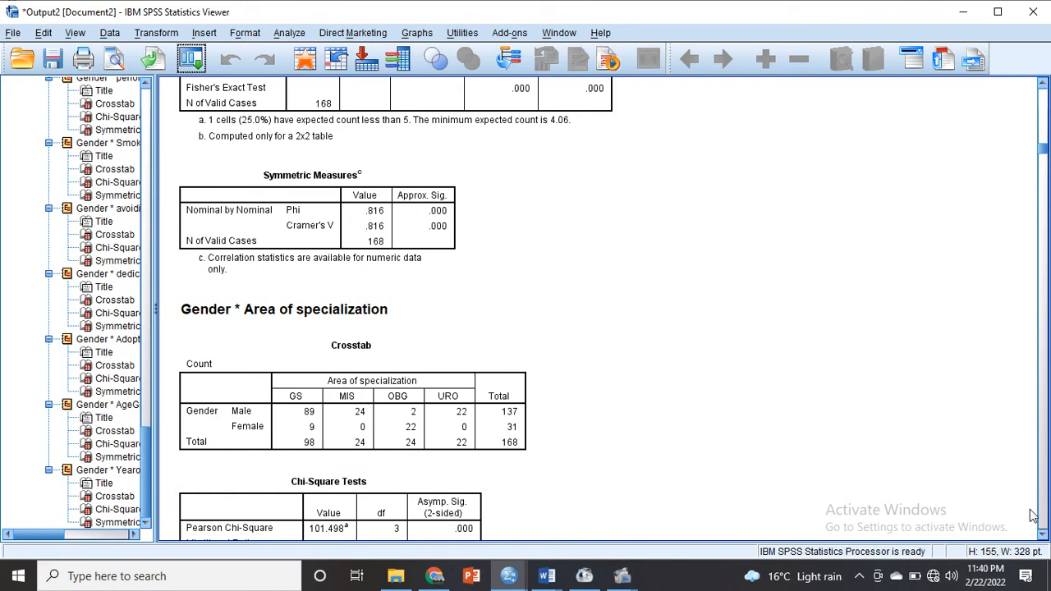
- Examine the Gender by Area of specialization tables and skim the remaining crosstabs to the end of the output, including Gender by AgeGroup
click(1045, 535)
click(1045, 535)
click(1045, 536)
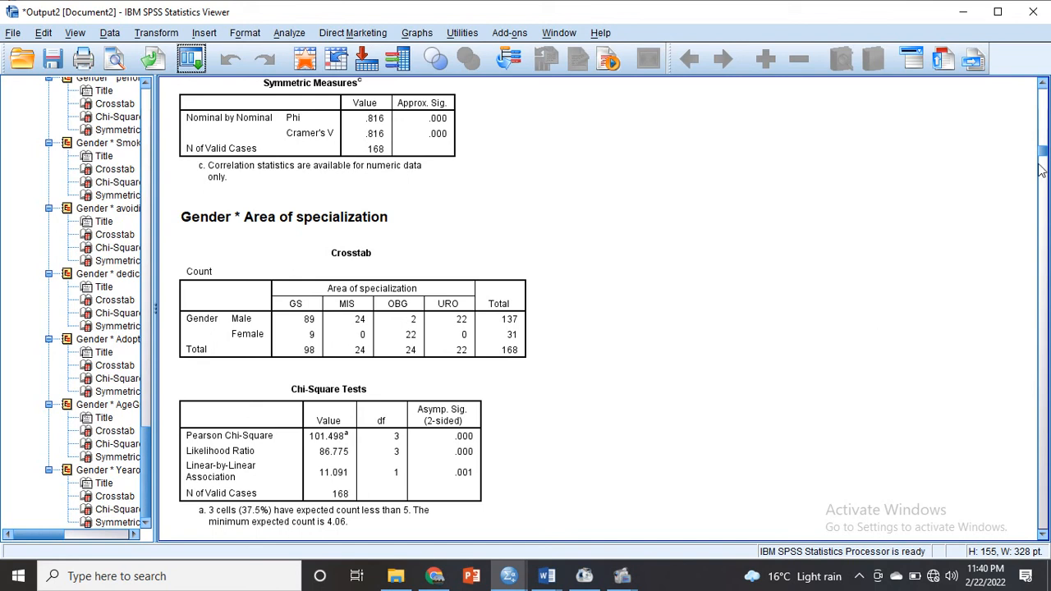
drag(1041, 163, 1043, 524)
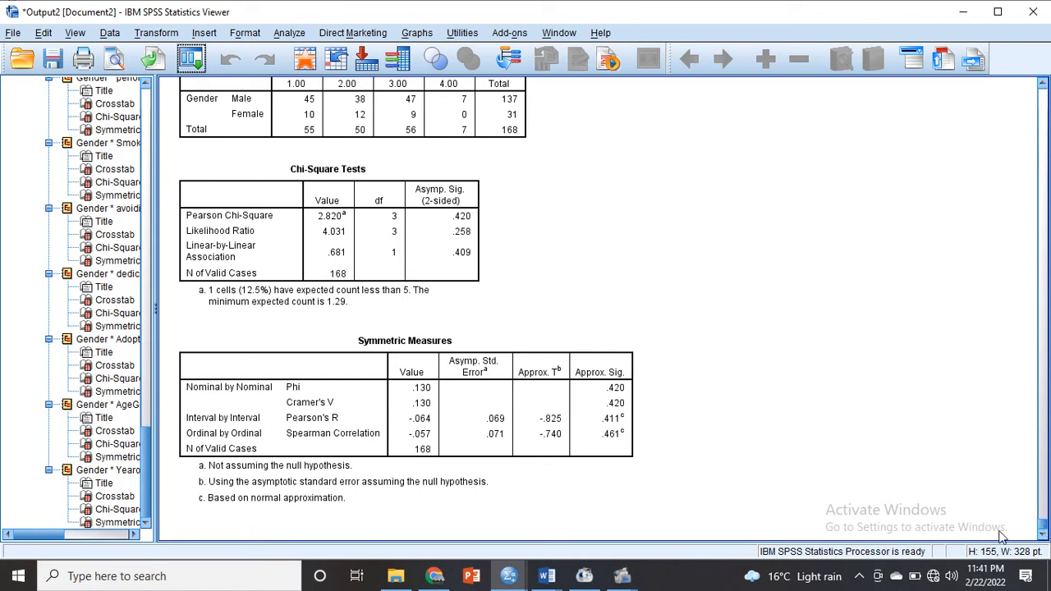
scroll(1043, 516, down, 3)
drag(1043, 516, 1036, 502)
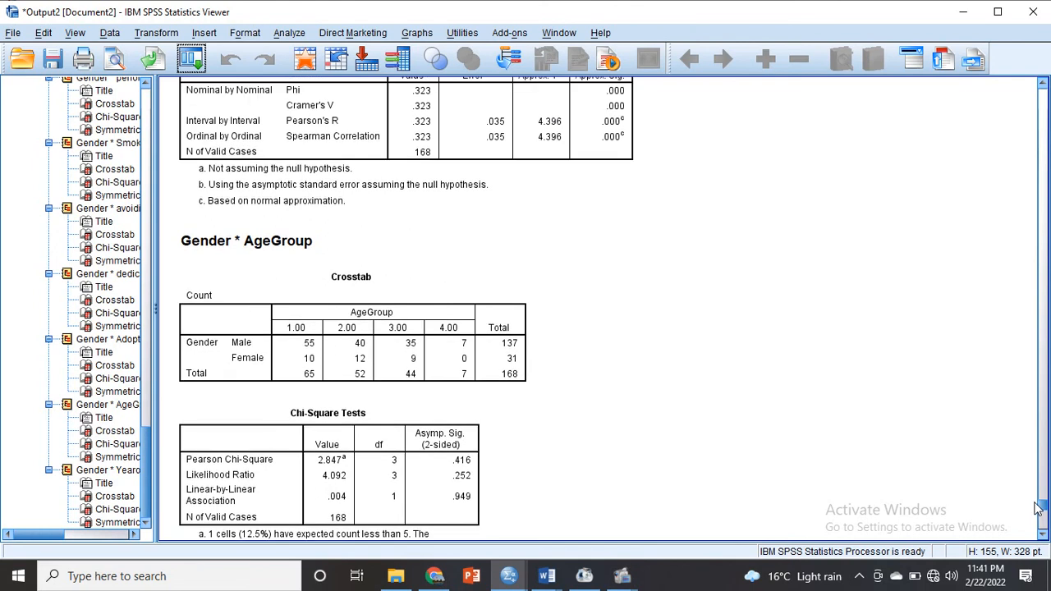
click(723, 481)
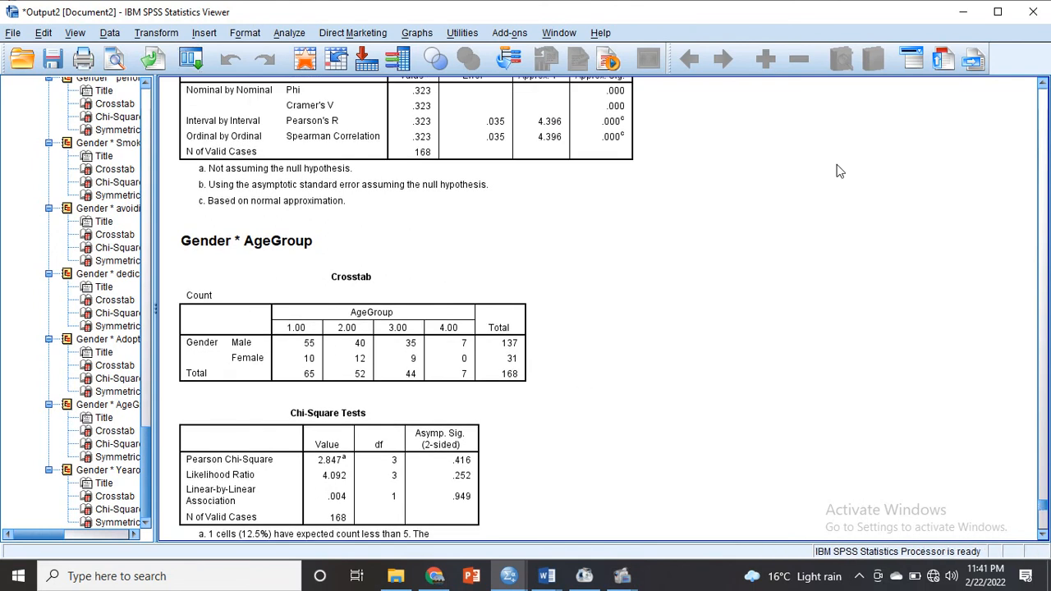
click(620, 579)
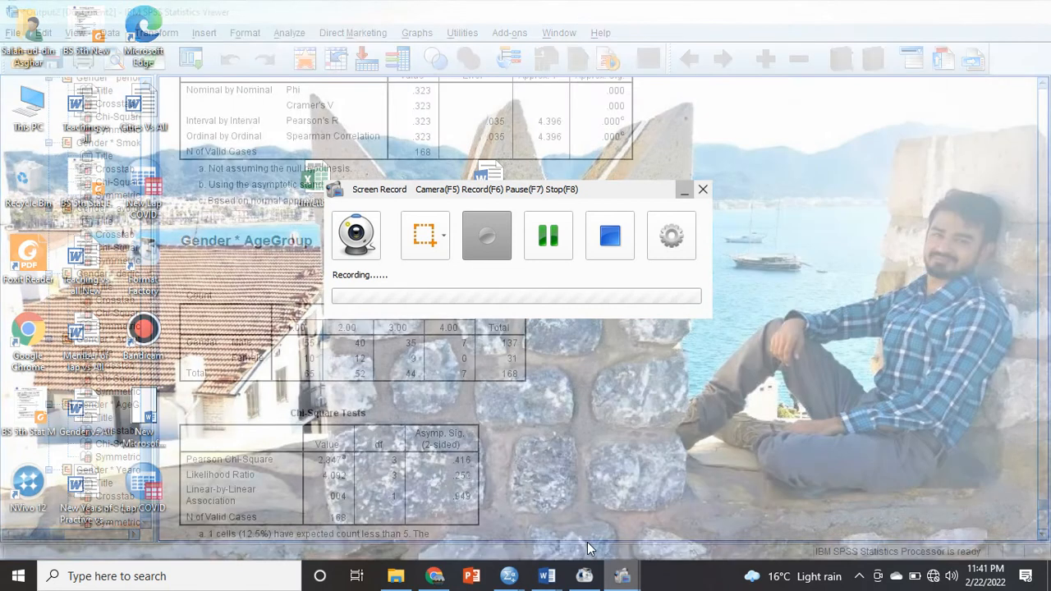
click(587, 542)
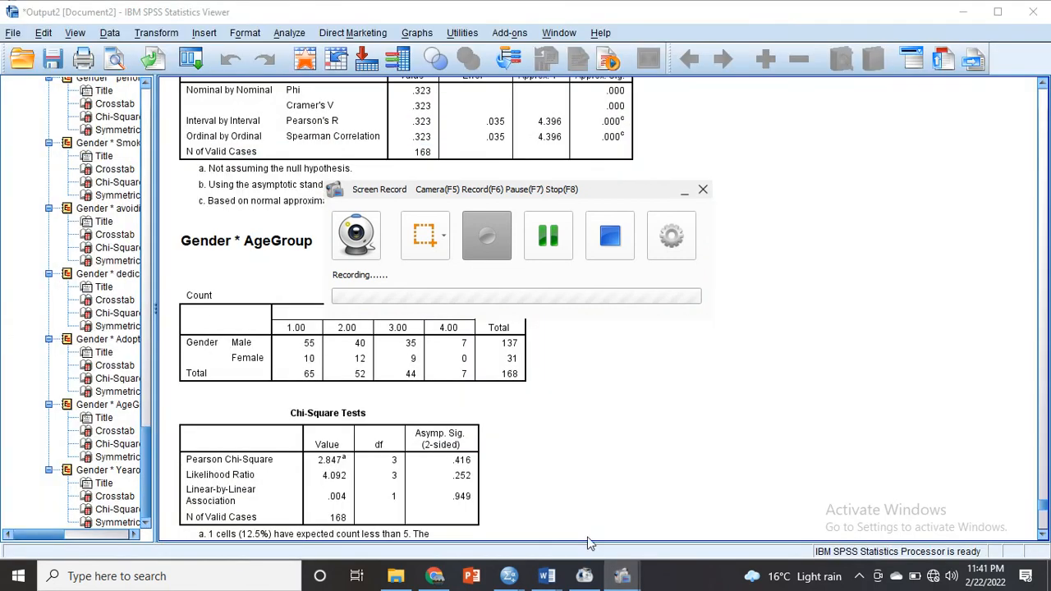